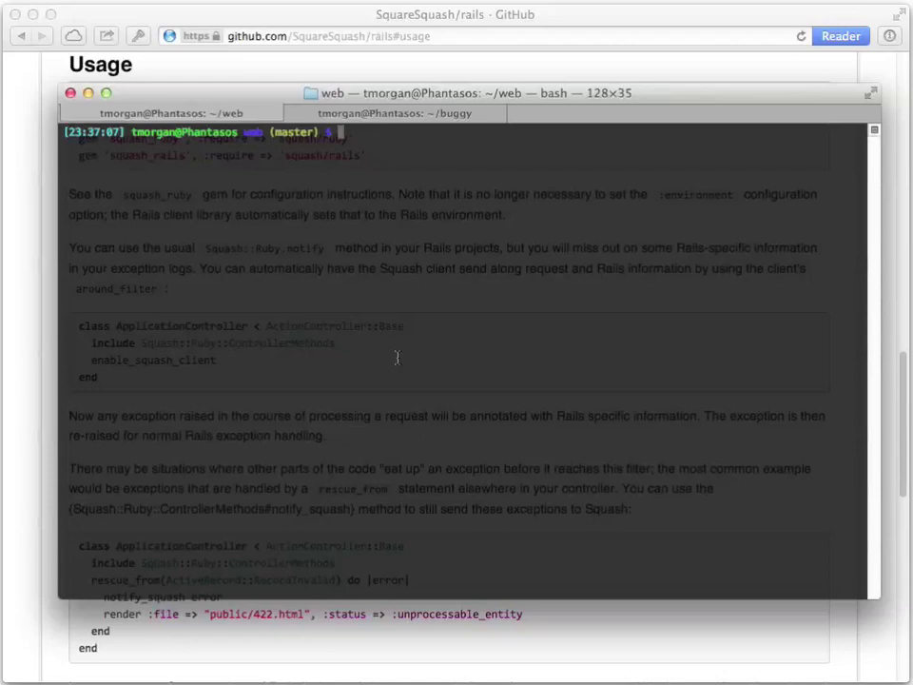
Run the ./setup.rb script and agree to install the required gems
type("./setup.rb")
key("Return")
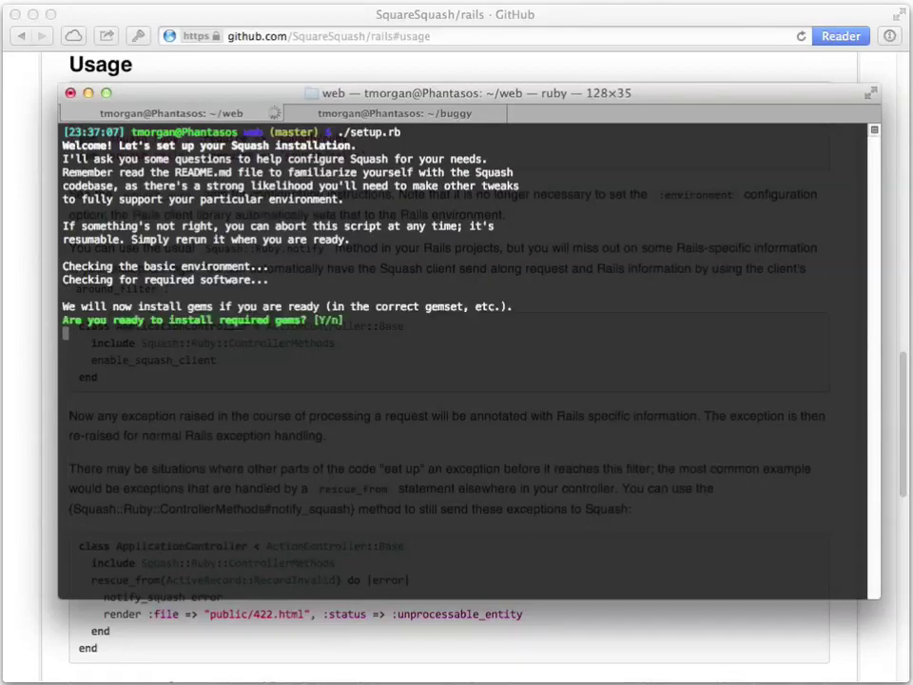
type("y")
key("Return")
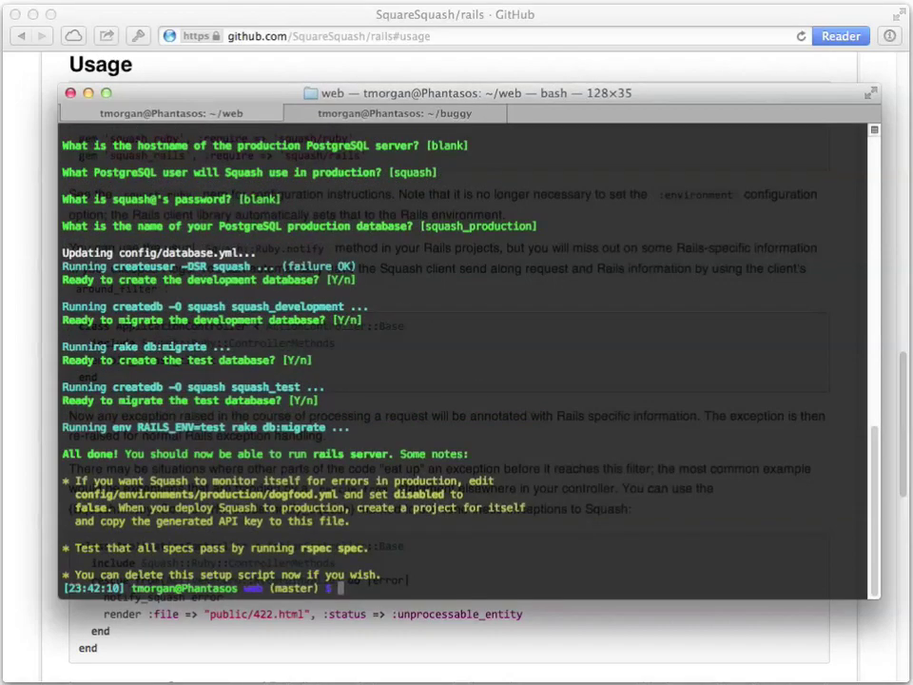
Review the uncommitted configuration changes with git diff
type("git diff")
key("Return")
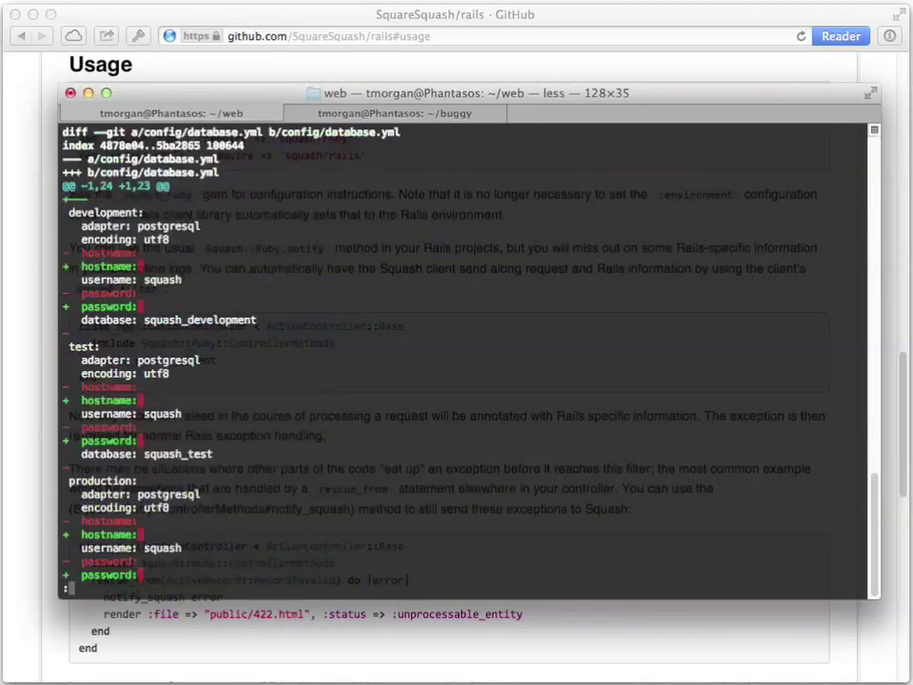
key("space")
key("space")
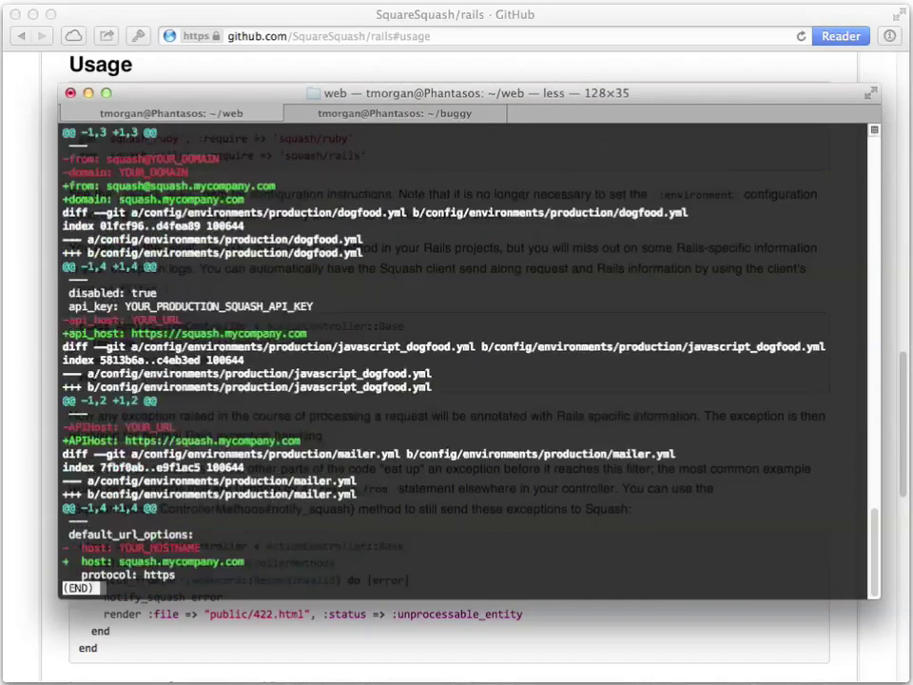
key("q")
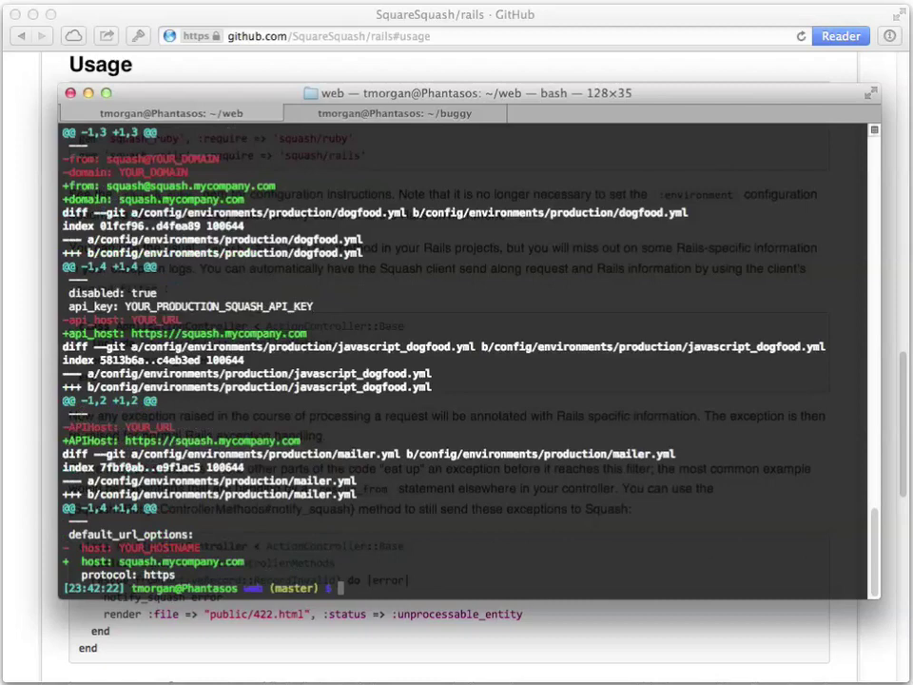
Start the Squash server with rails s and open a new browser tab
type("rails s")
key("Return")
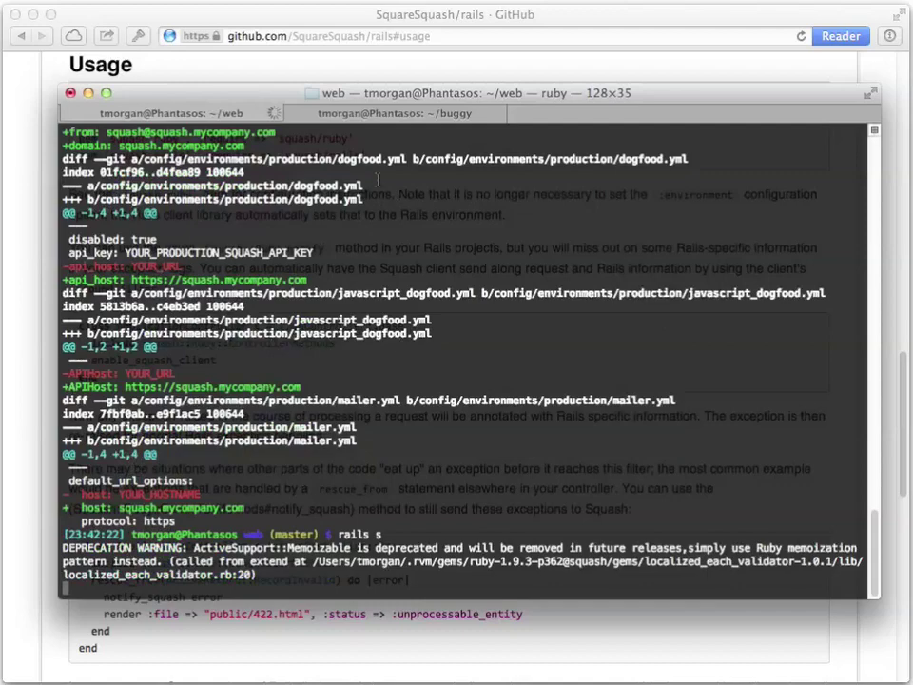
left_click(361, 34)
key("super+t")
Load the local Squash server at localhost:3000
type("localhost:3000")
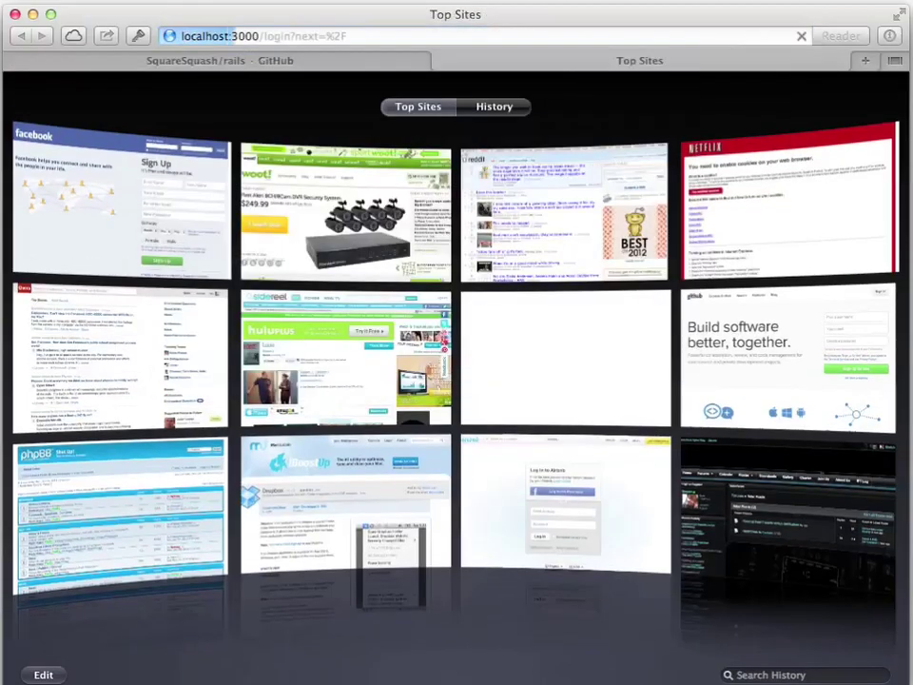
key("Return")
scroll(381, 534, "down", 5)
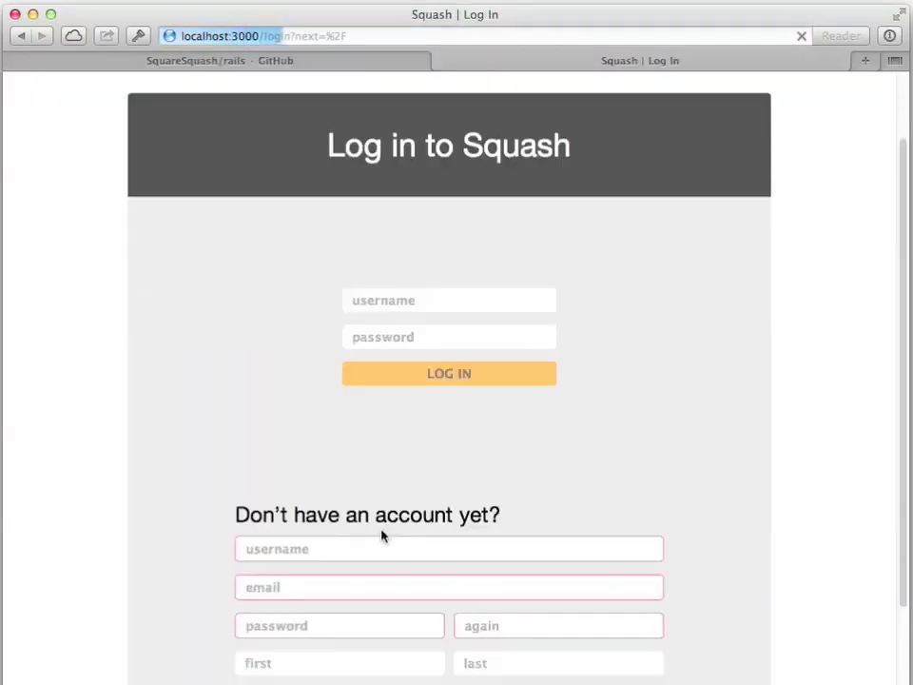
Fill in the sign-up form (username, e-mail, password, first and last name) and submit
left_click(312, 435)
type("tim")
key("Tab")
type("tim@example.com")
key("Tab")
type("p")
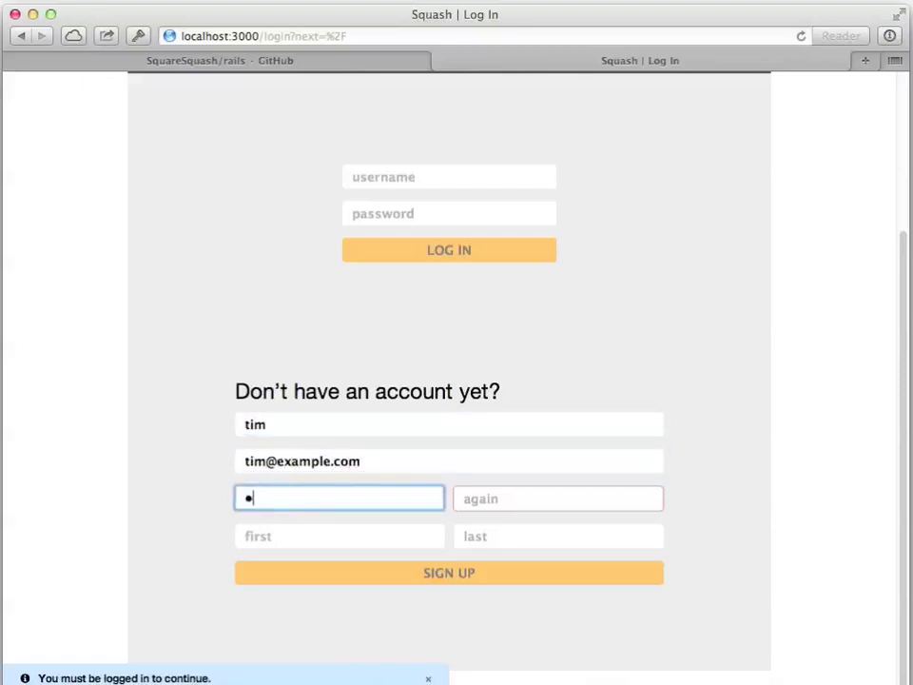
type("asswor")
key("Tab")
type("passwor")
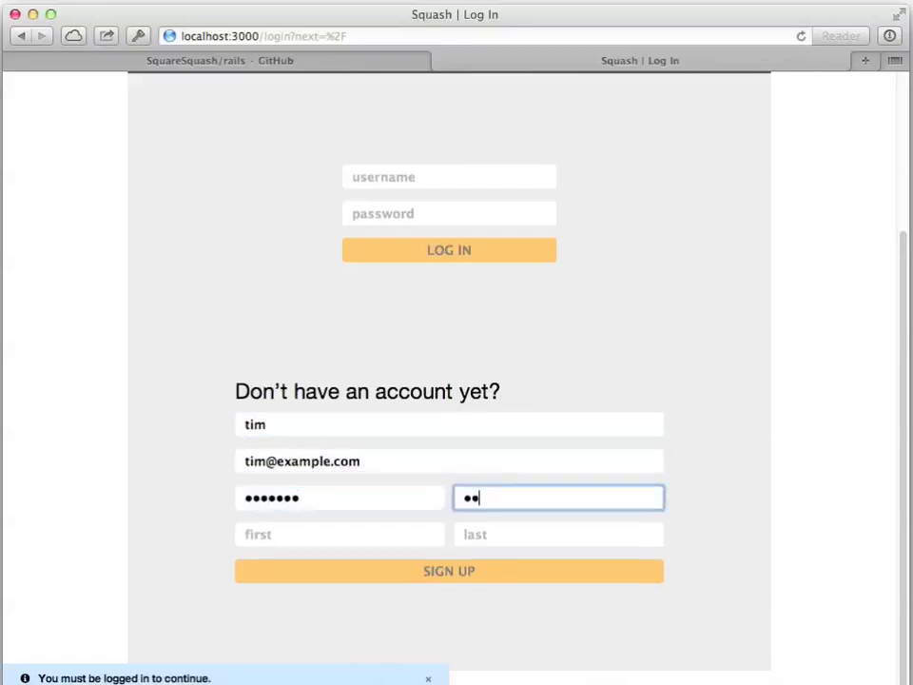
key("Tab")
type("Tim")
key("Tab")
type("Morgan")
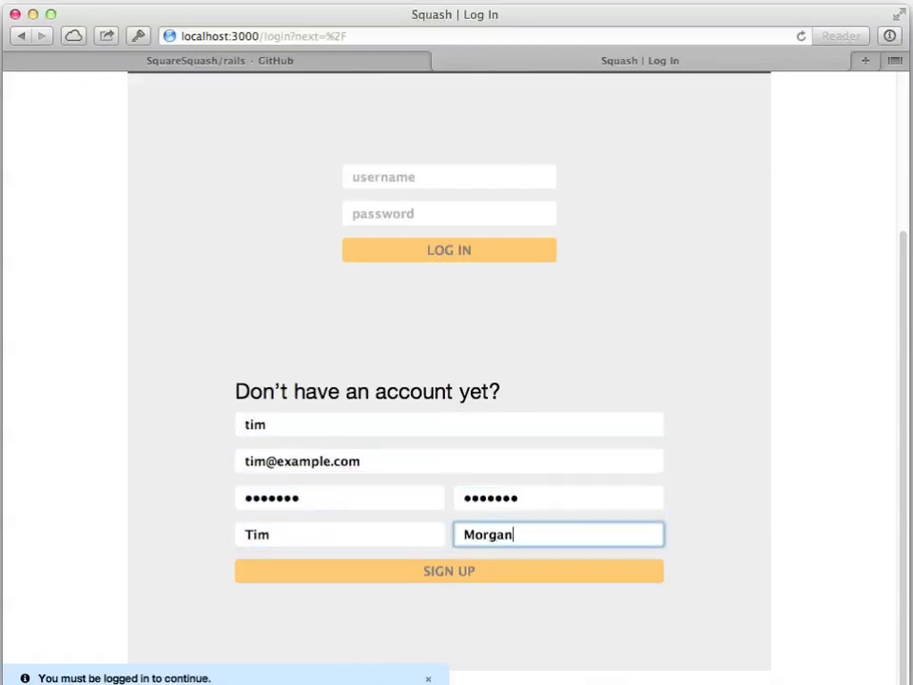
key("Return")
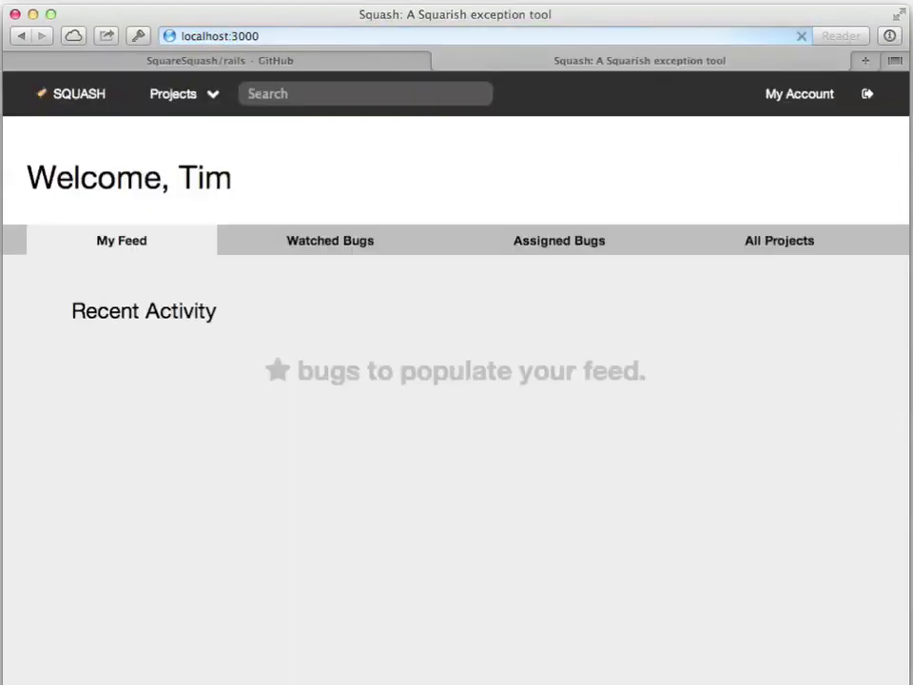
Create a project named Buggy pointing at the local buggy repository path
left_click(178, 93)
left_click(202, 200)
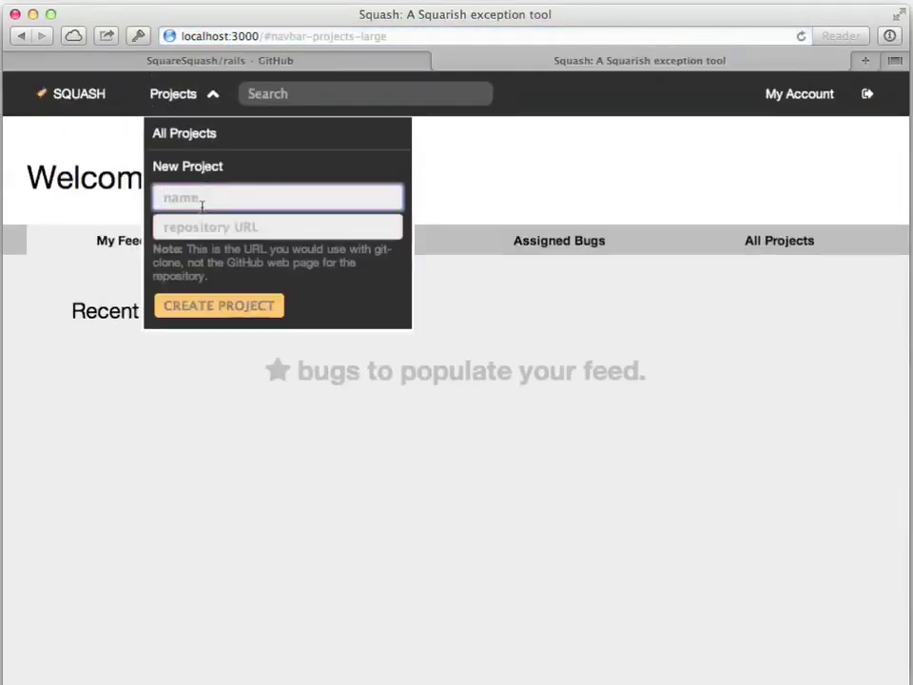
type("Buggy")
key("Tab")
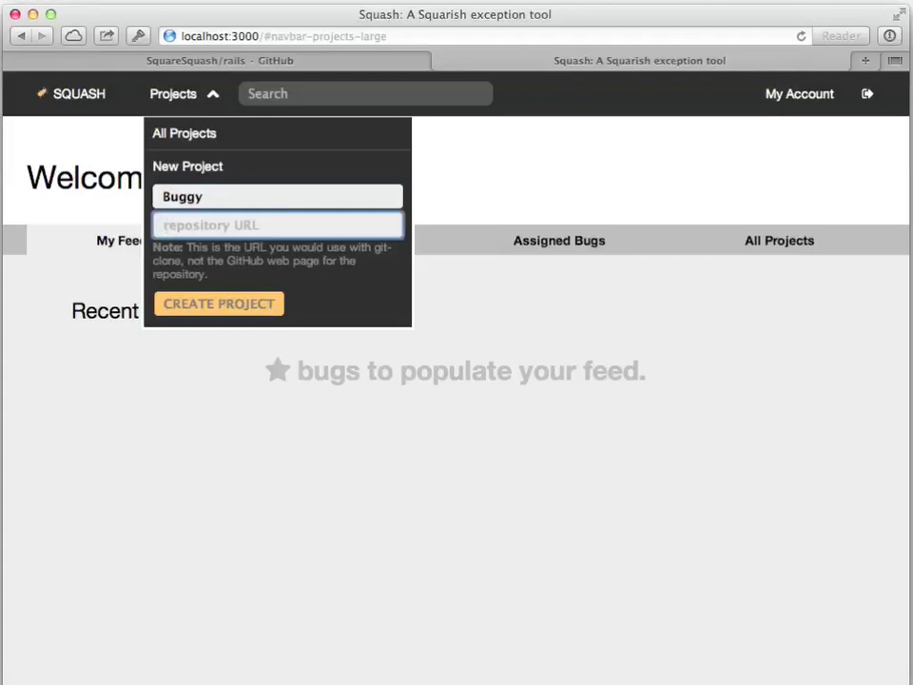
type("/")
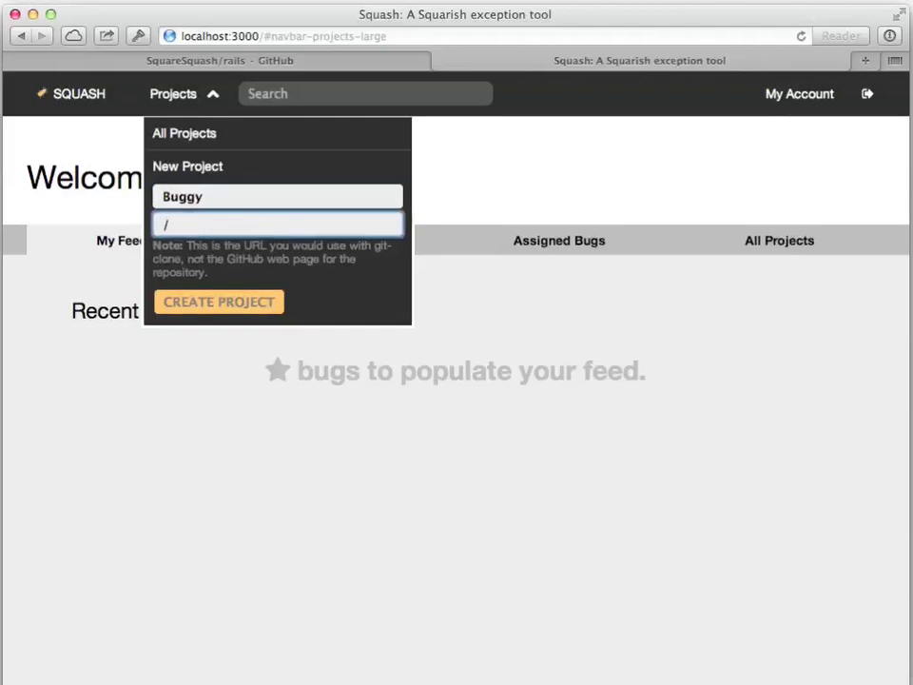
type("Users/tmorg")
key("BackSpace")
type("rgan")
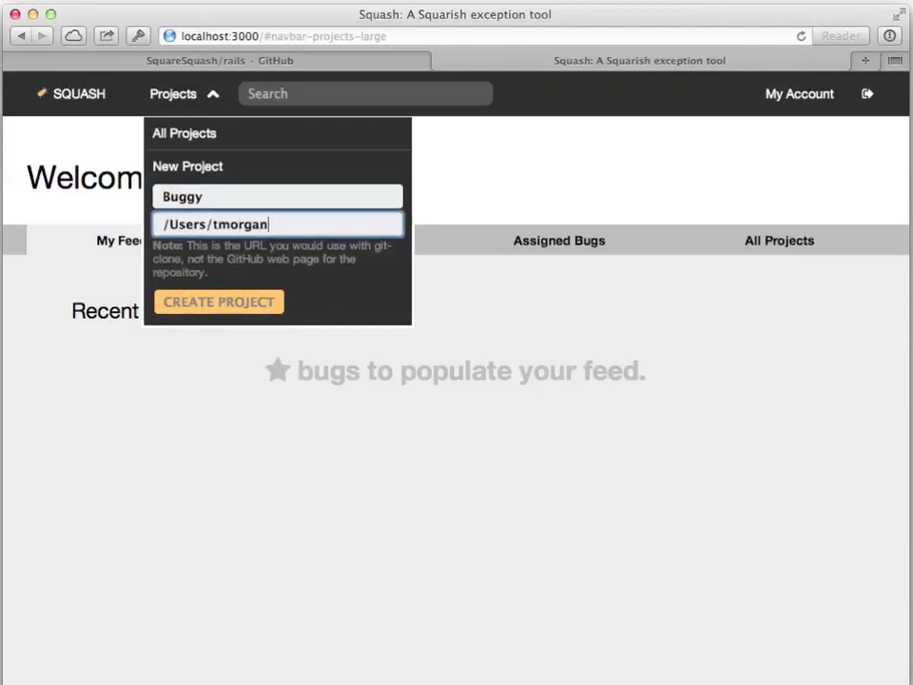
type("/buggy")
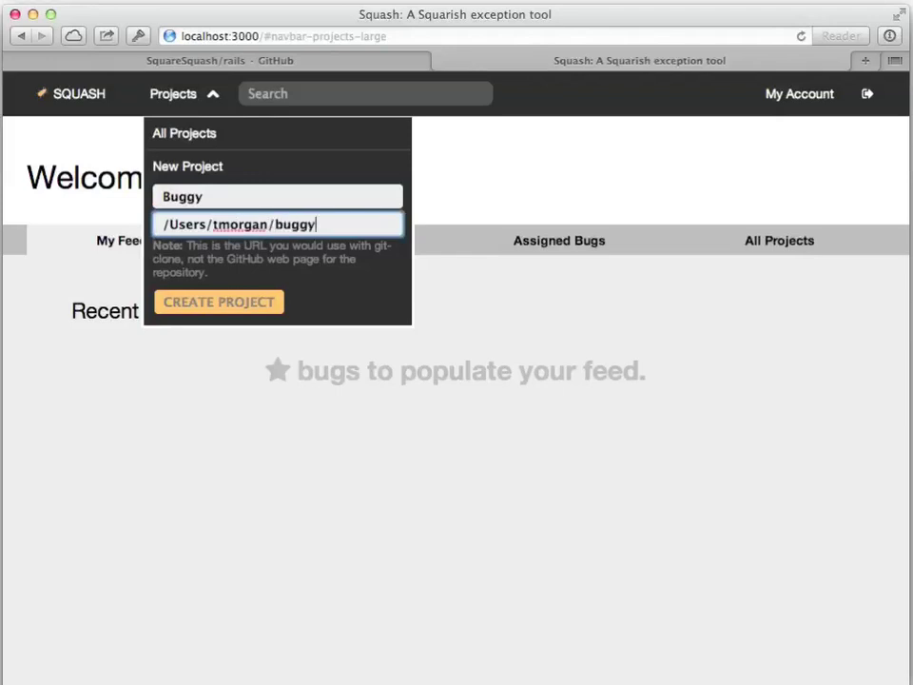
left_click(246, 302)
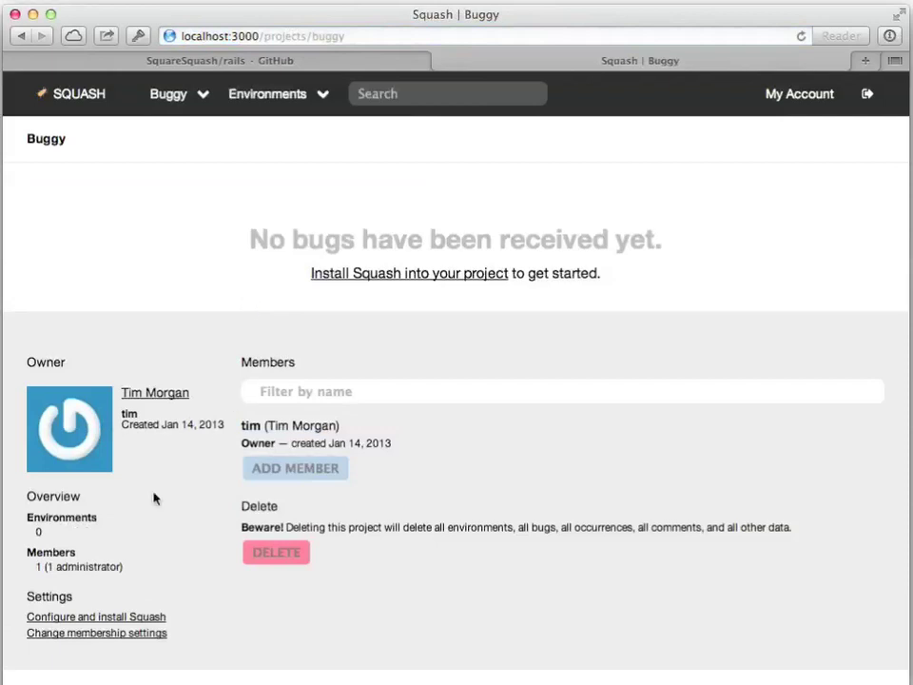
Open the Buggy project's configuration page and select its API key
left_click(102, 631)
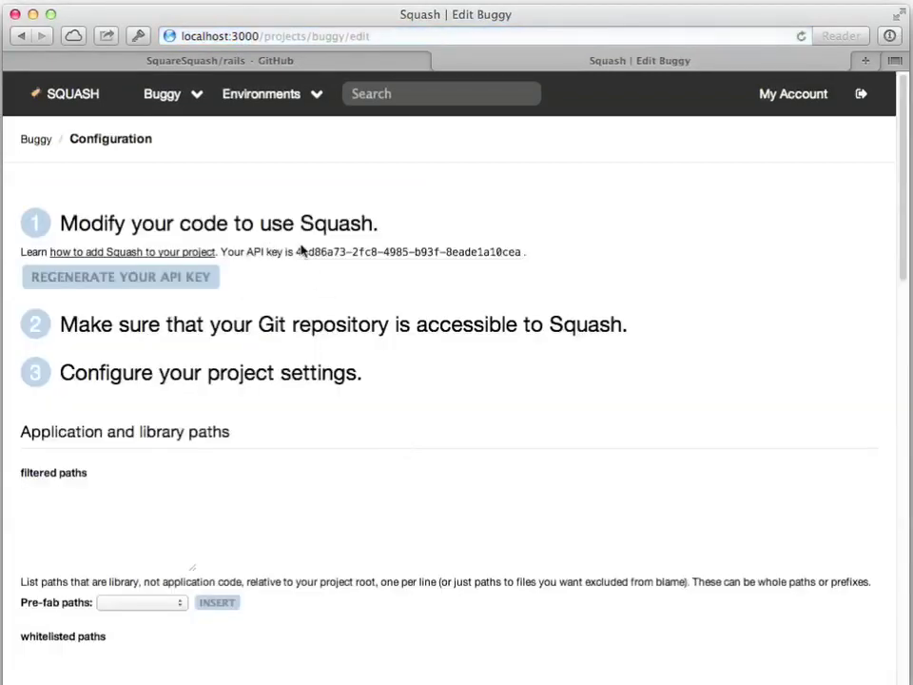
left_click_drag(296, 252, 514, 253)
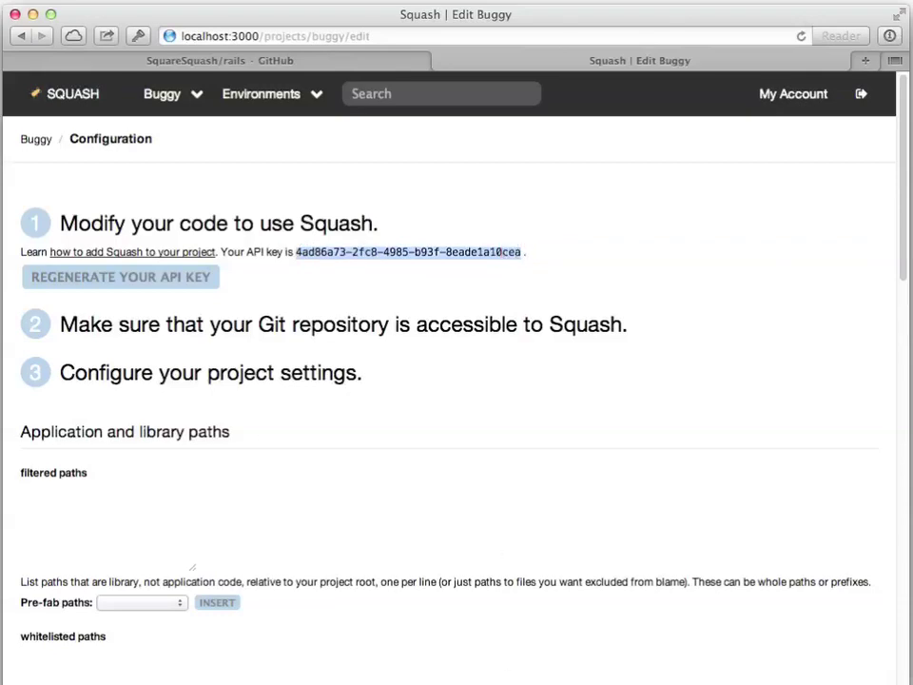
key("super+Tab")
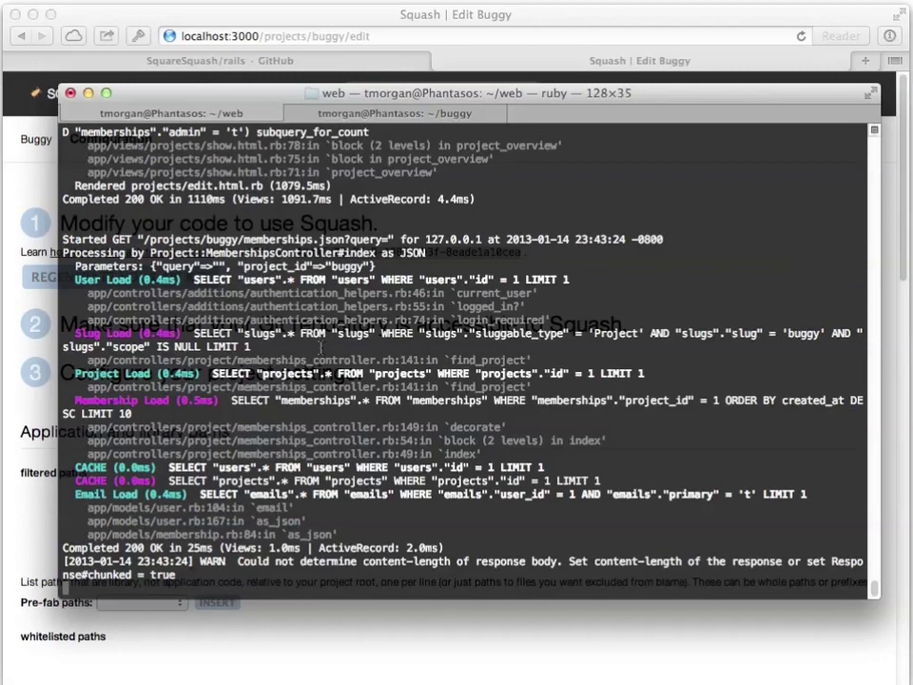
Switch to the buggy project's shell and copy the two Squash gem lines from GitHub
key("super+shift+bracketright")
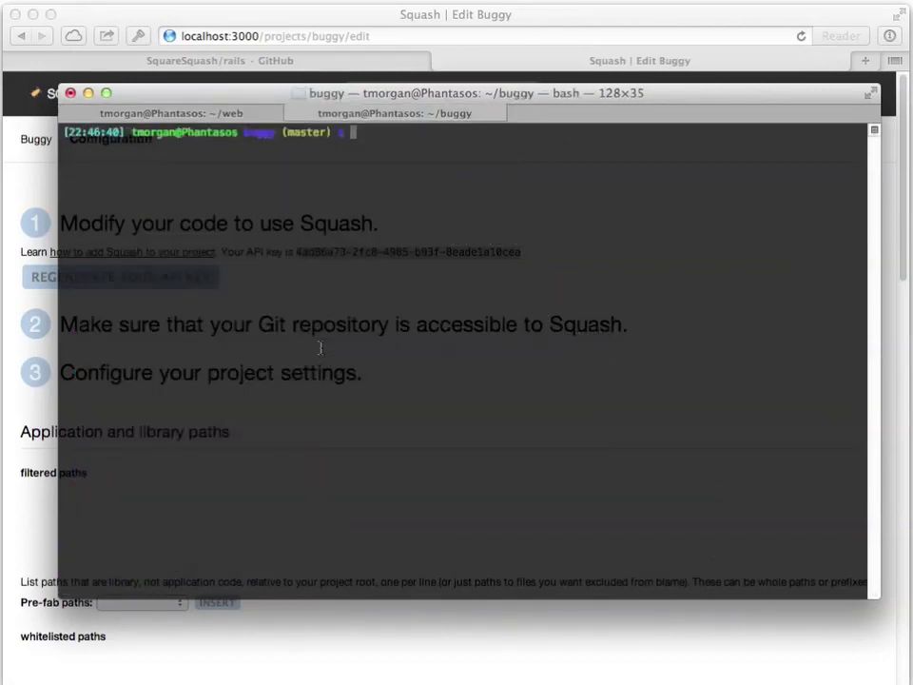
left_click(234, 60)
left_click_drag(79, 162, 367, 175)
key("super+c")
Open the buggy project's Gemfile in TextMate with the file finder
key("super+Tab")
key("super+t")
type("gemf")
key("Return")
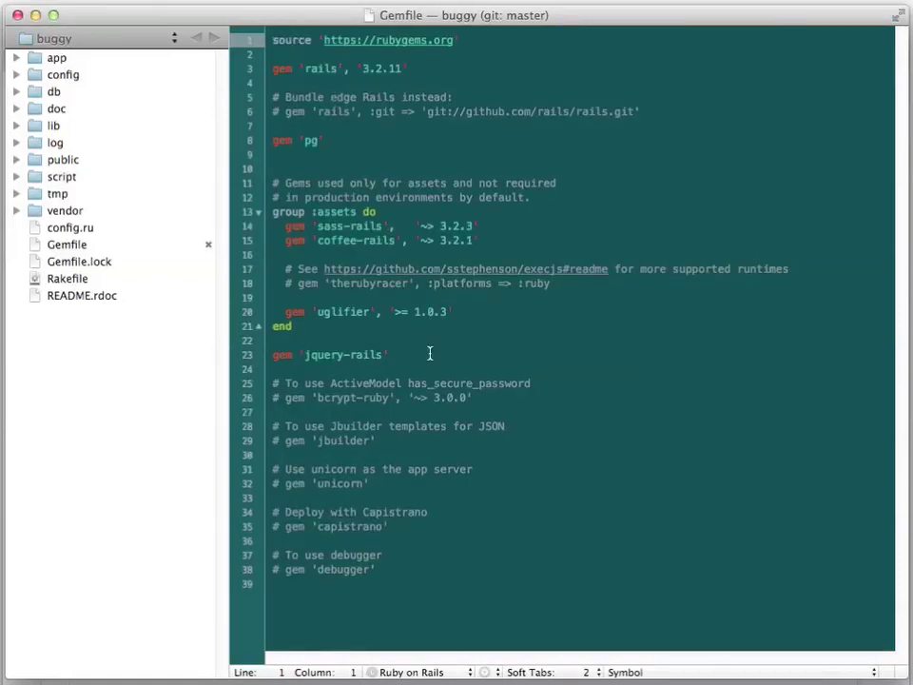
Paste the squash_ruby and squash_rails gem lines below jquery-rails in the Gemfile
left_click(524, 358)
key("Return")
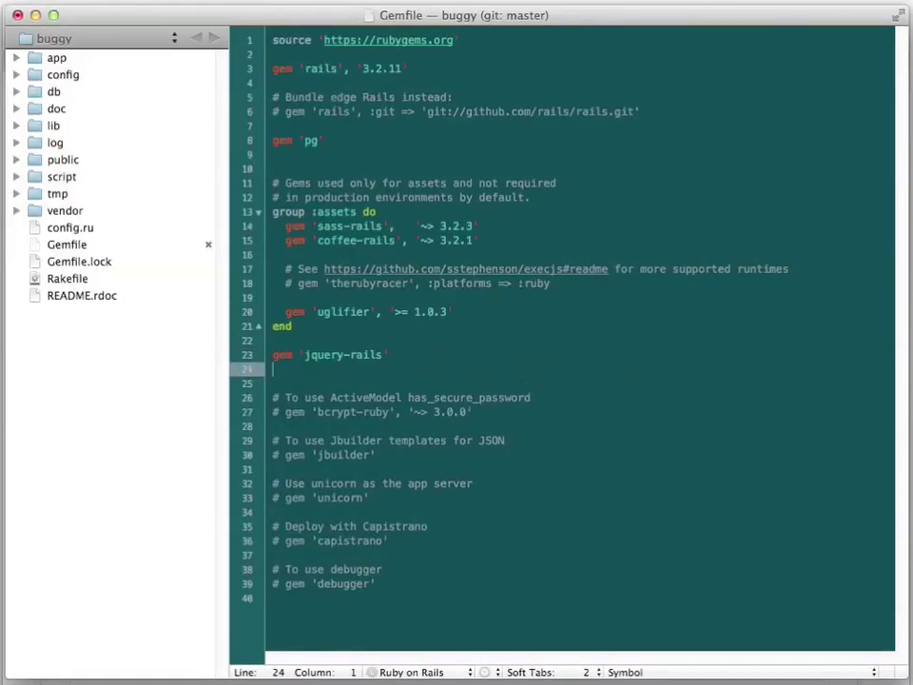
key("super+v")
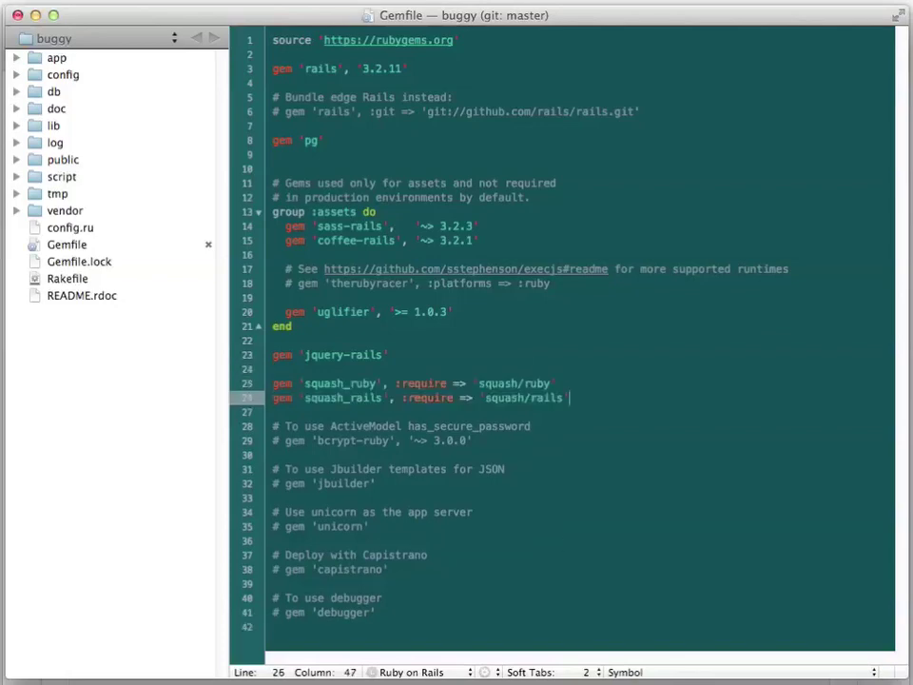
Run bundle in Terminal to install the newly added gems
key("super+Tab")
type("bundle")
key("Return")
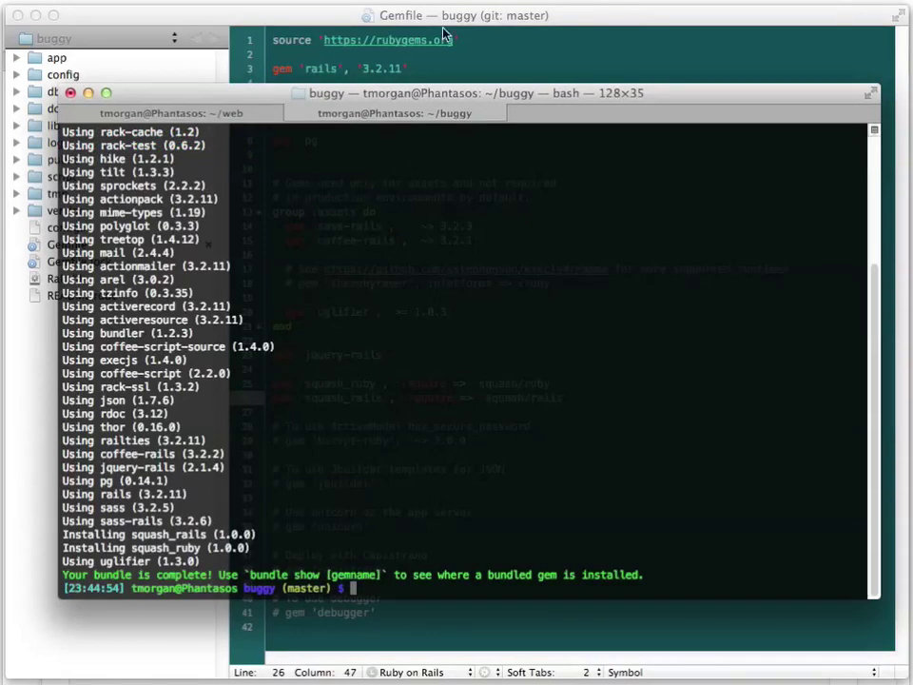
key("super+Tab")
key("super+t")
Open application.rb and add blank lines at the end of the file
type("applic")
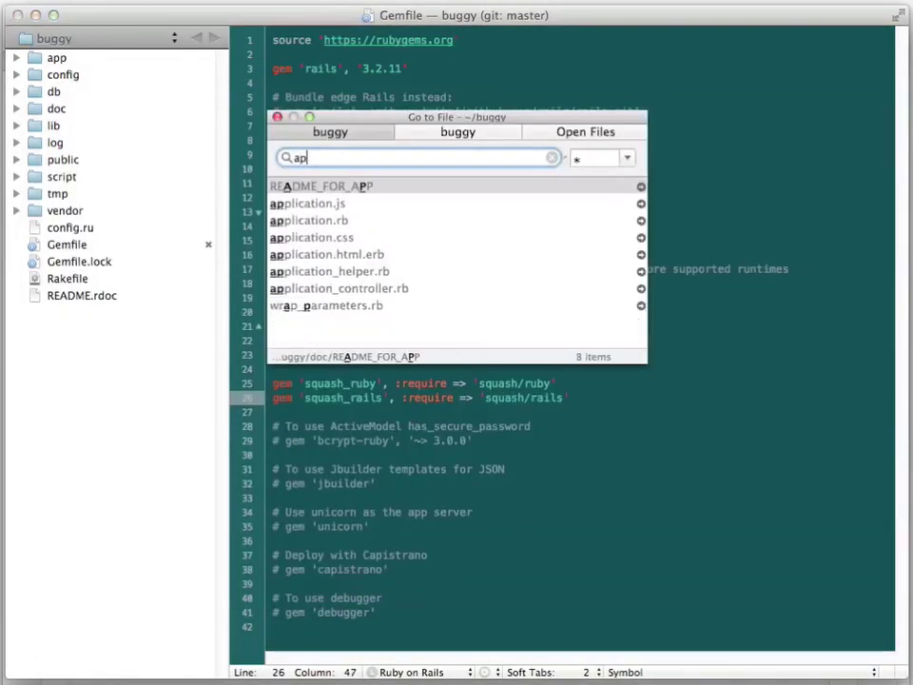
key("Down")
key("Return")
key("super+Down")
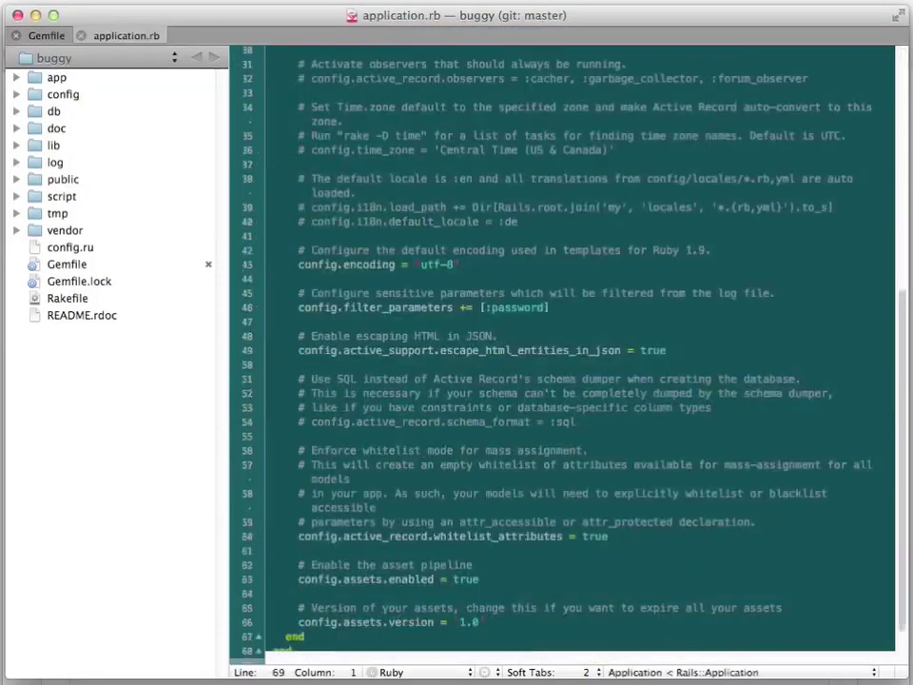
key("Return")
key("Return")
Copy the Squash::Ruby.configure example from the ruby README into application.rb
key("super+Tab")
left_click(472, 59)
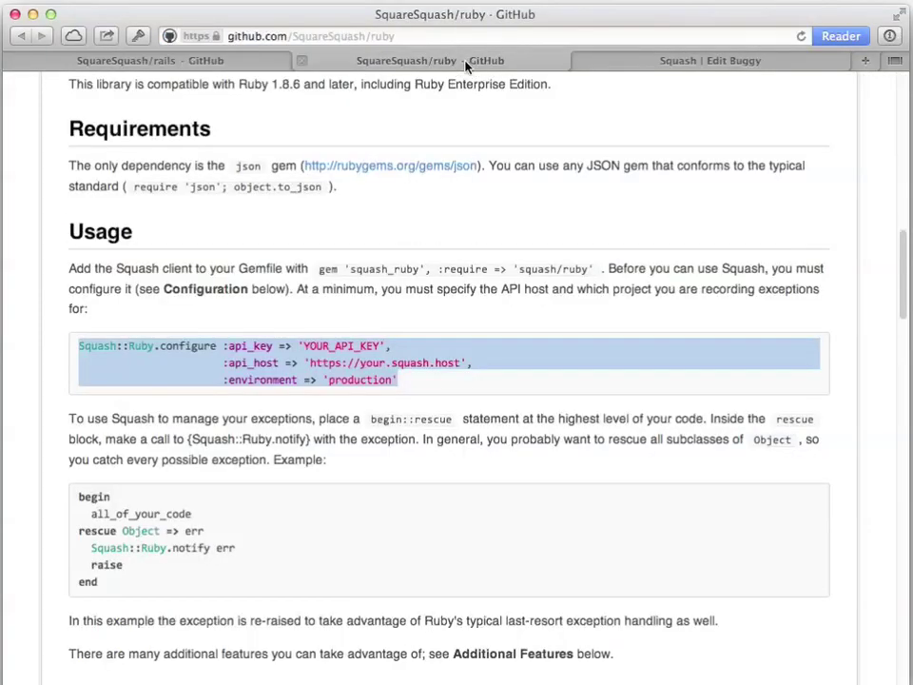
left_click(359, 481)
left_click_drag(78, 346, 465, 362)
key("super+c")
key("super+Tab")
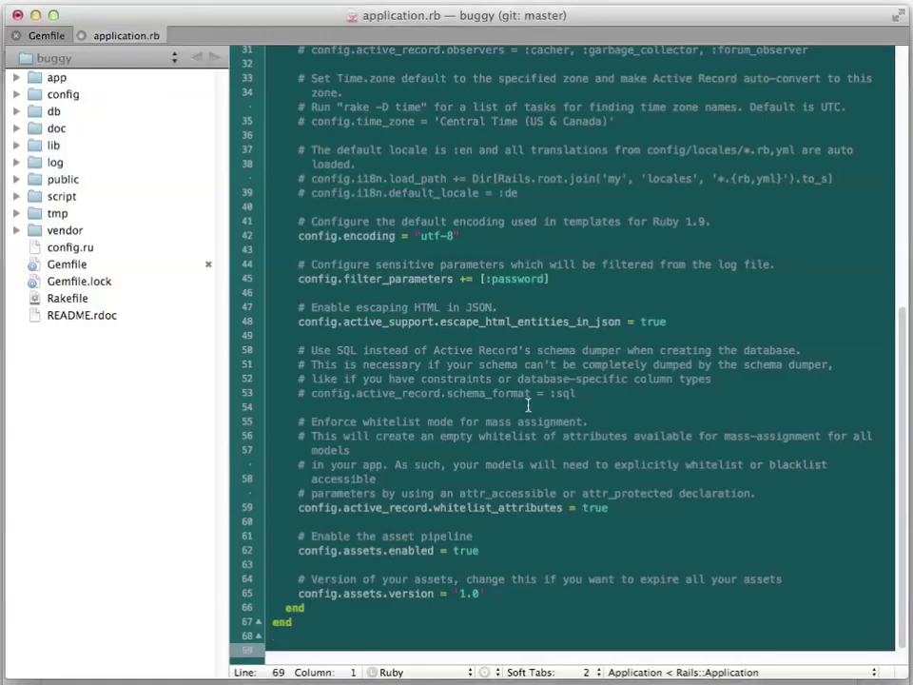
key("super+v")
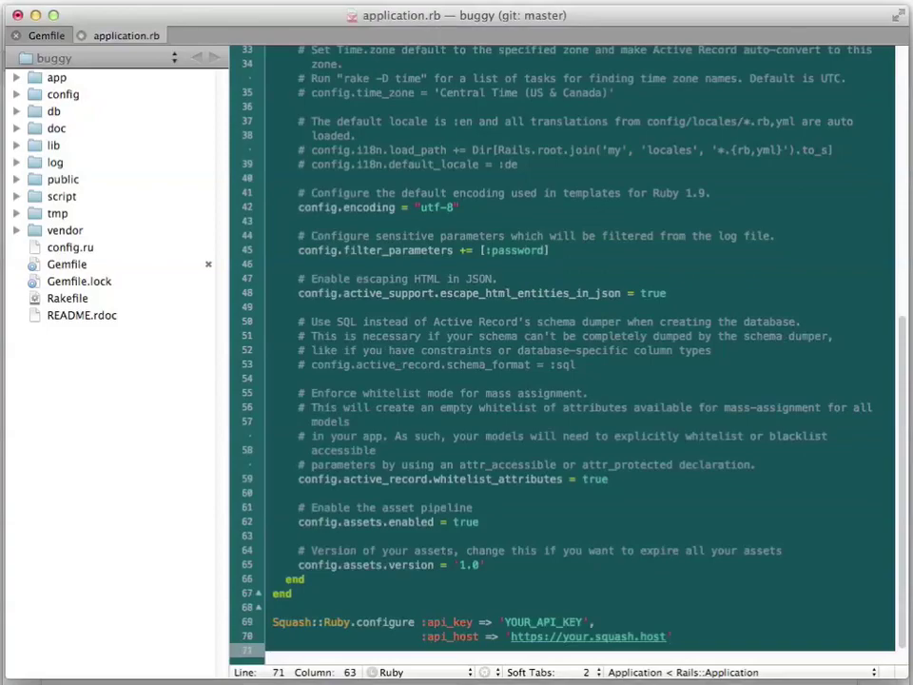
Replace YOUR_API_KEY with the Buggy project's API key from Squash
key("super+Tab")
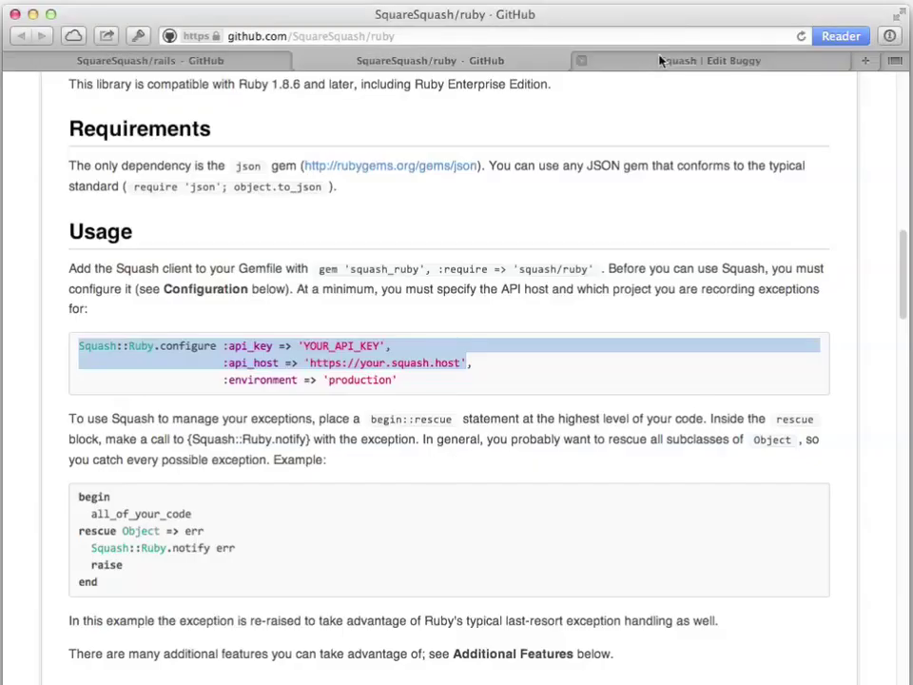
key("ctrl+Tab")
left_click_drag(297, 252, 520, 252)
key("super+c")
key("super+Tab")
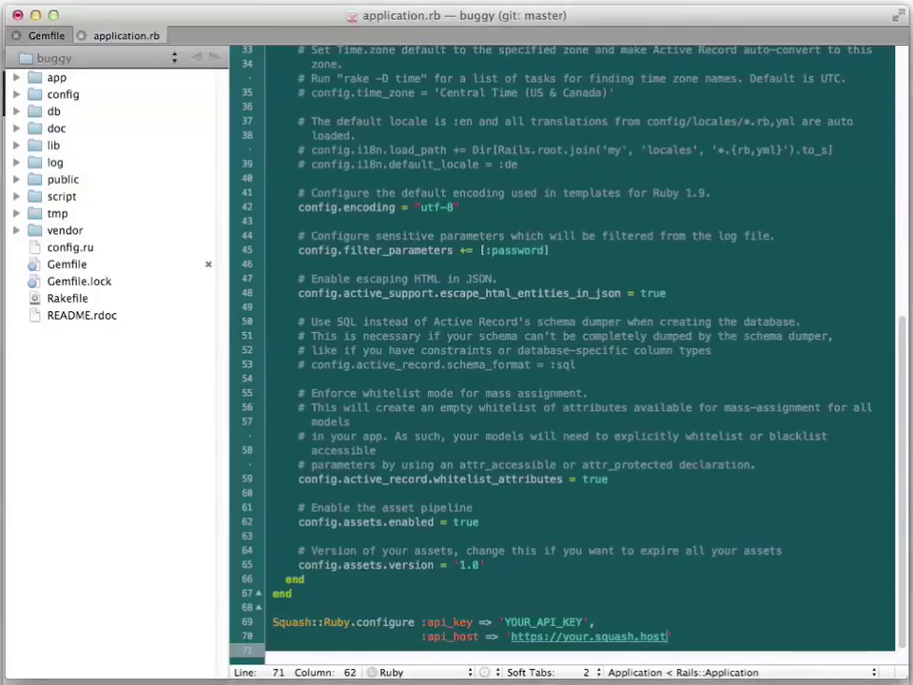
key("super+v")
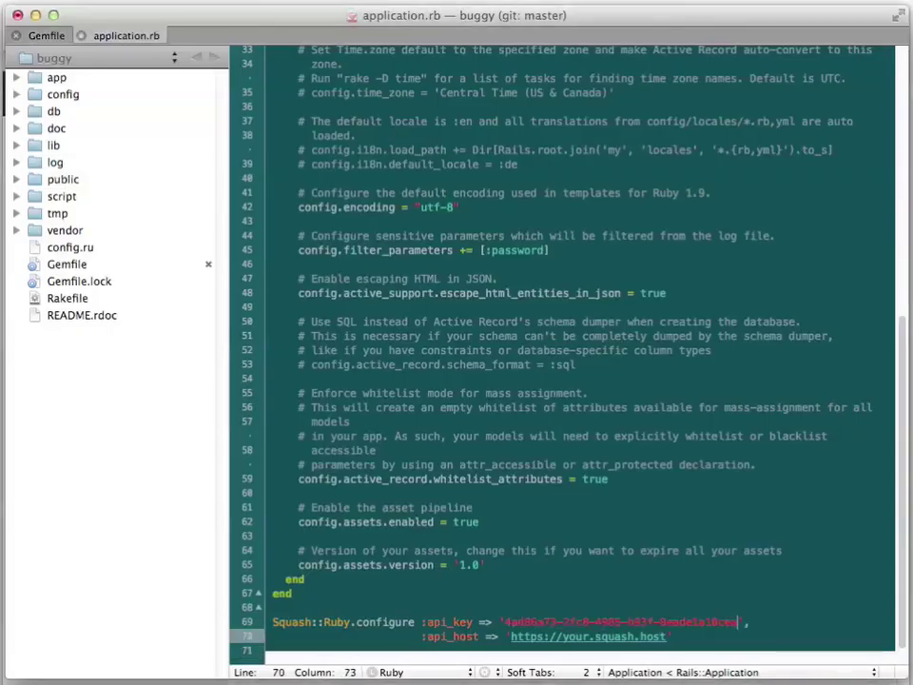
left_click(579, 634)
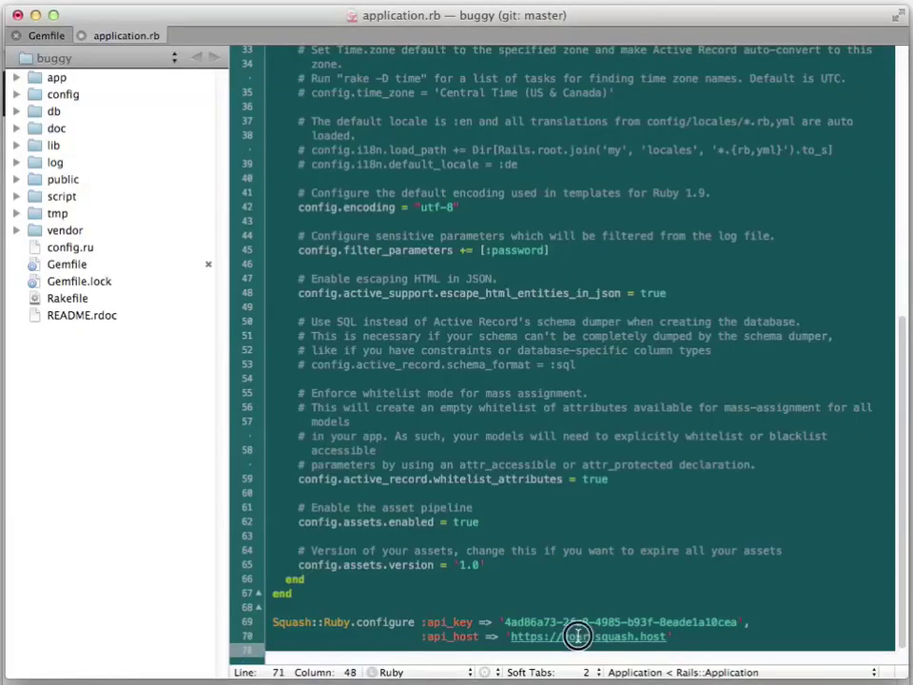
left_click(663, 636, "shift")
type("localhost:3000")
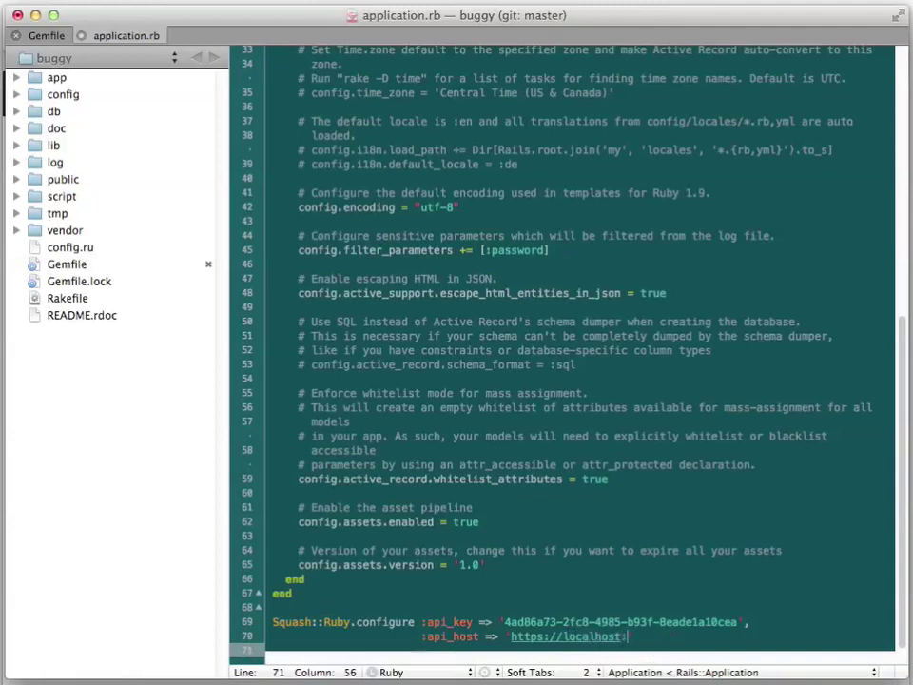
left_click(545, 636)
key("BackSpace")
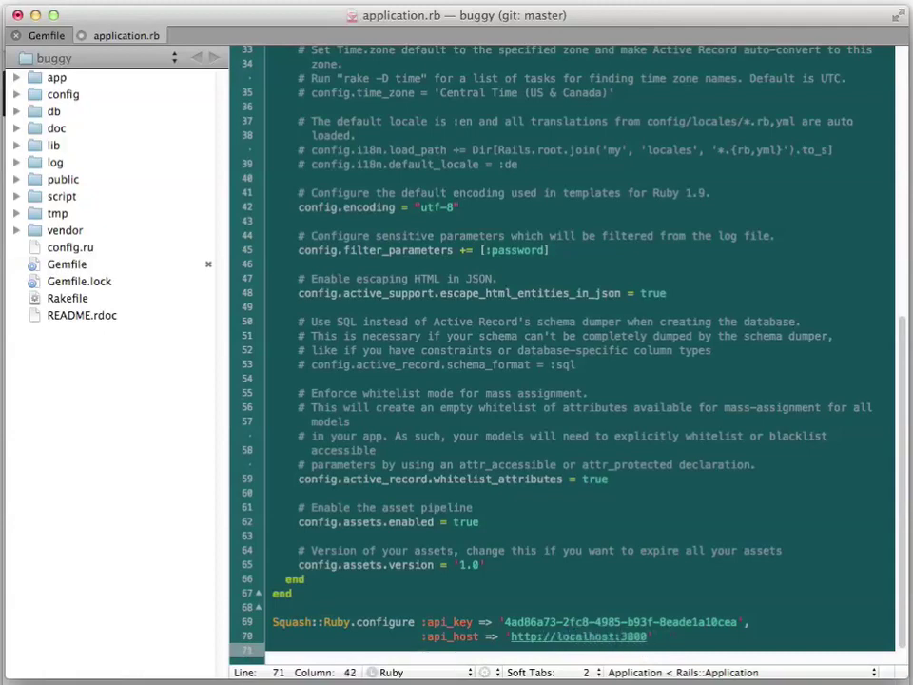
left_click(566, 251)
Find application_controller.rb in the file finder
key("super+t")
type("appl")
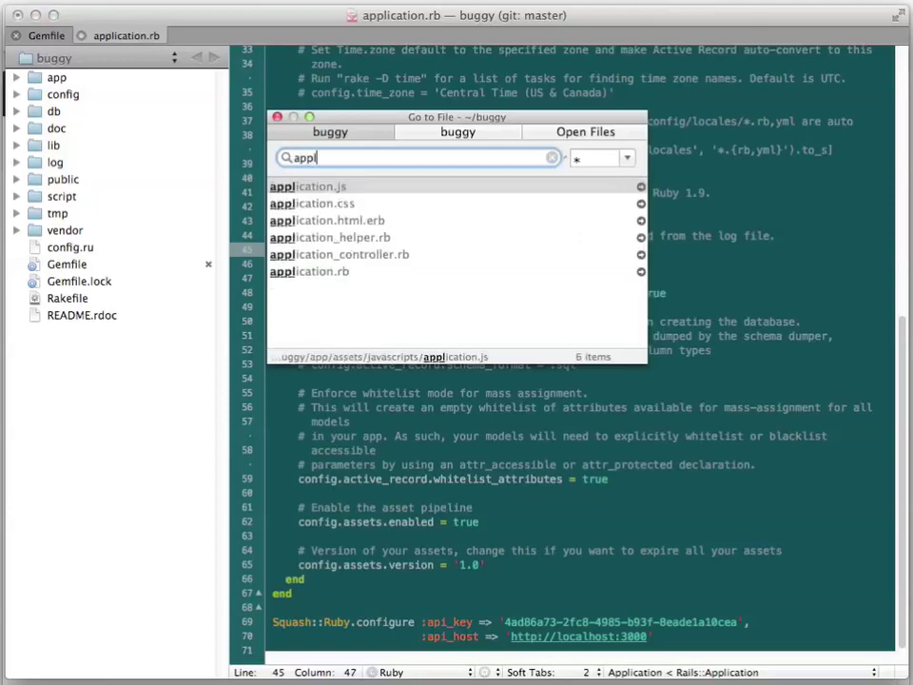
key("Down")
key("Down")
key("Down")
key("Down")
Open application_controller.rb and copy the include and enable_squash_client lines from the rails README
key("Return")
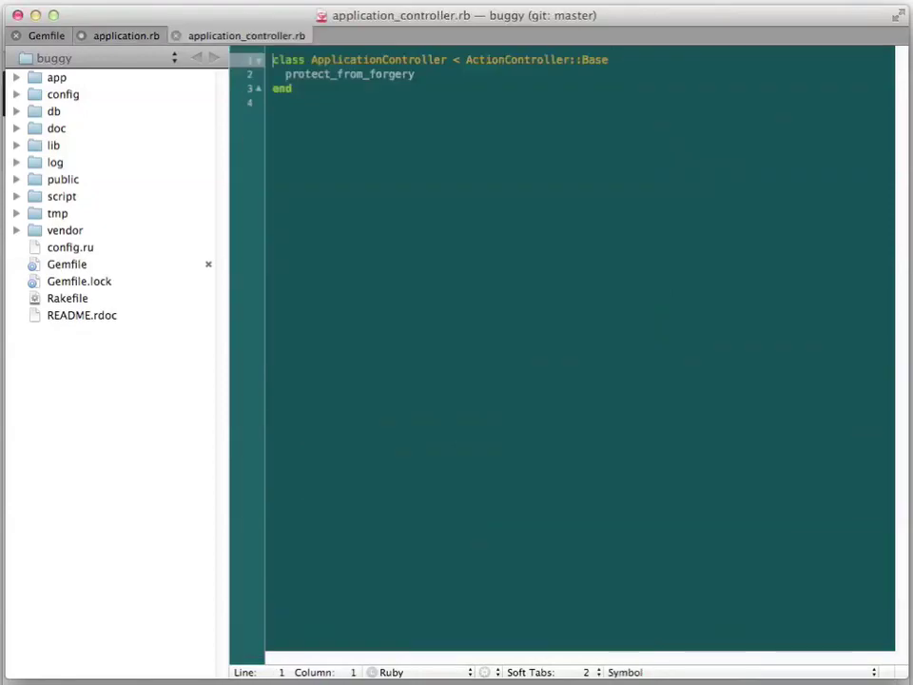
key("super+Tab")
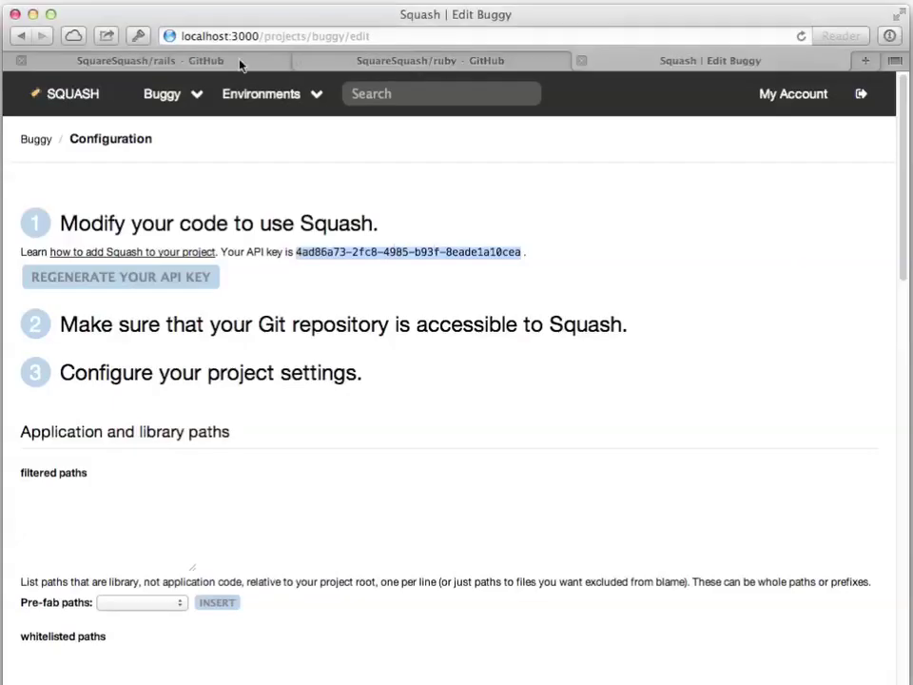
left_click(252, 59)
scroll(406, 486, "down", 10)
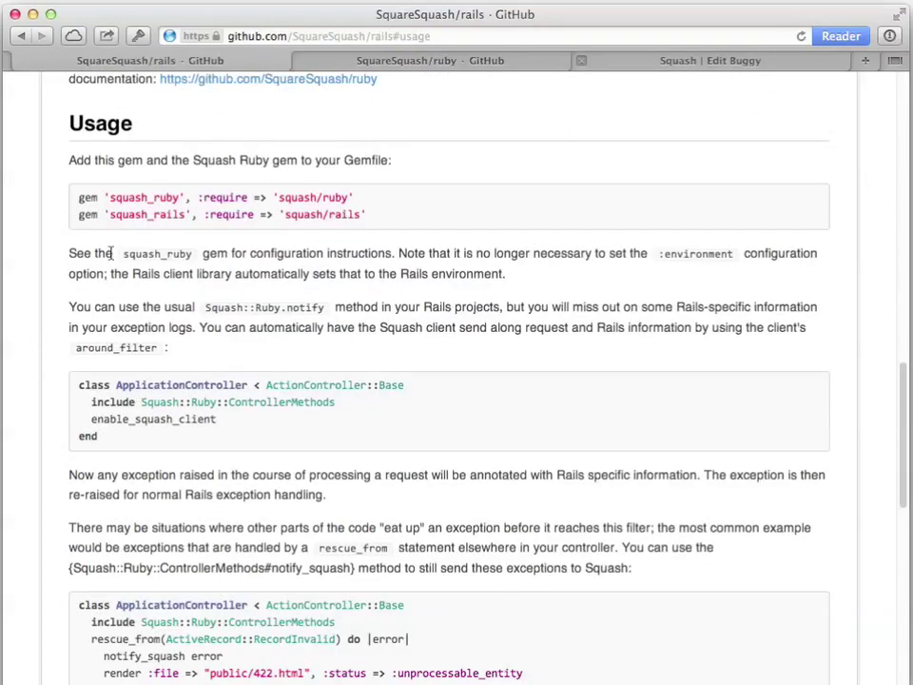
left_click_drag(84, 401, 173, 447)
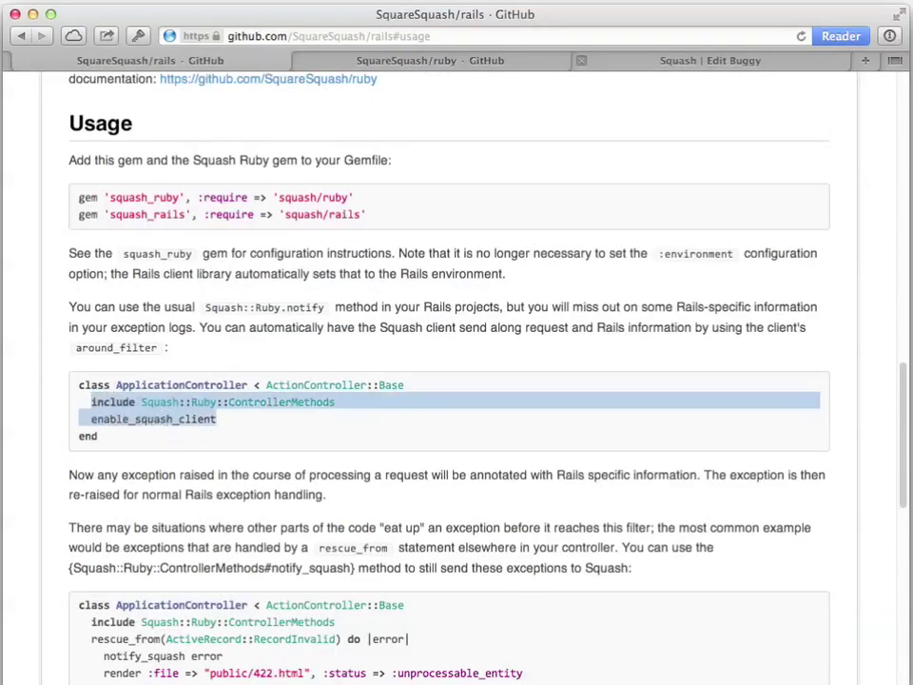
key("super+Tab")
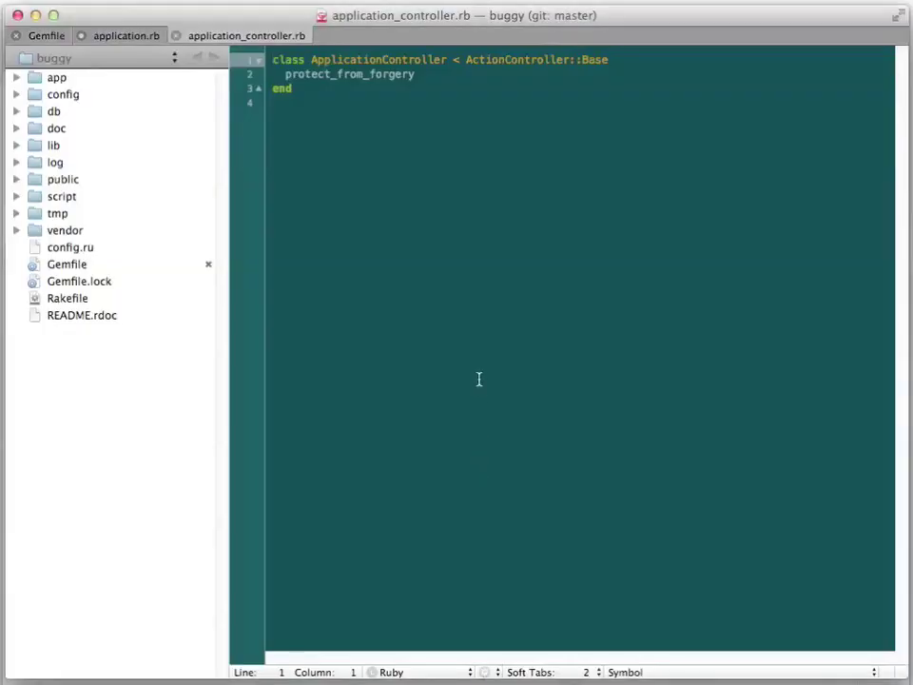
Paste the Squash controller lines after protect_from_forgery and fix their indentation
key("Down")
key("super+Right")
key("Return")
key("Return")
key("super+v")
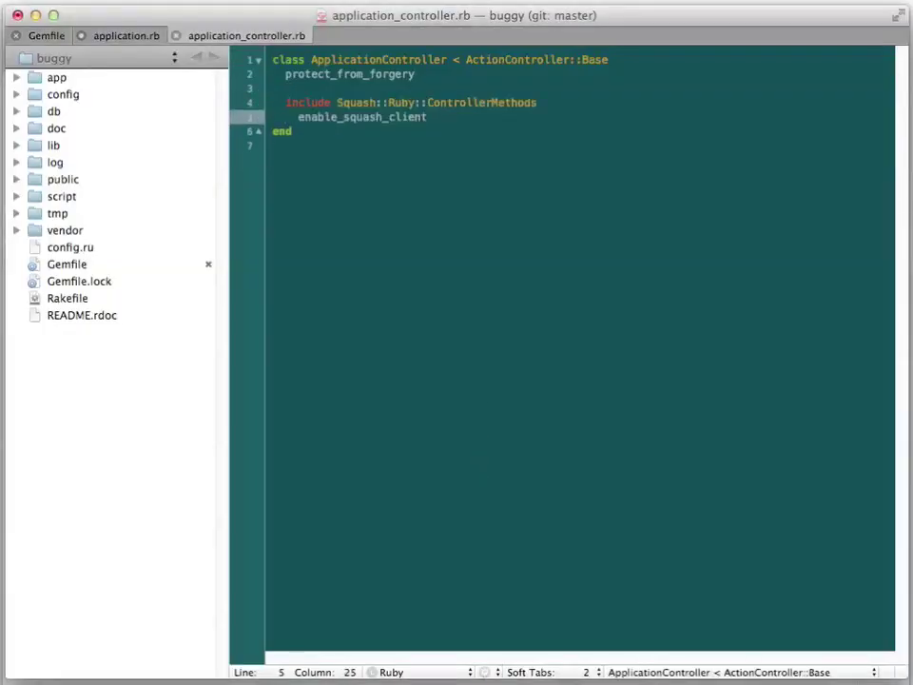
key("BackSpace")
left_click(271, 257)
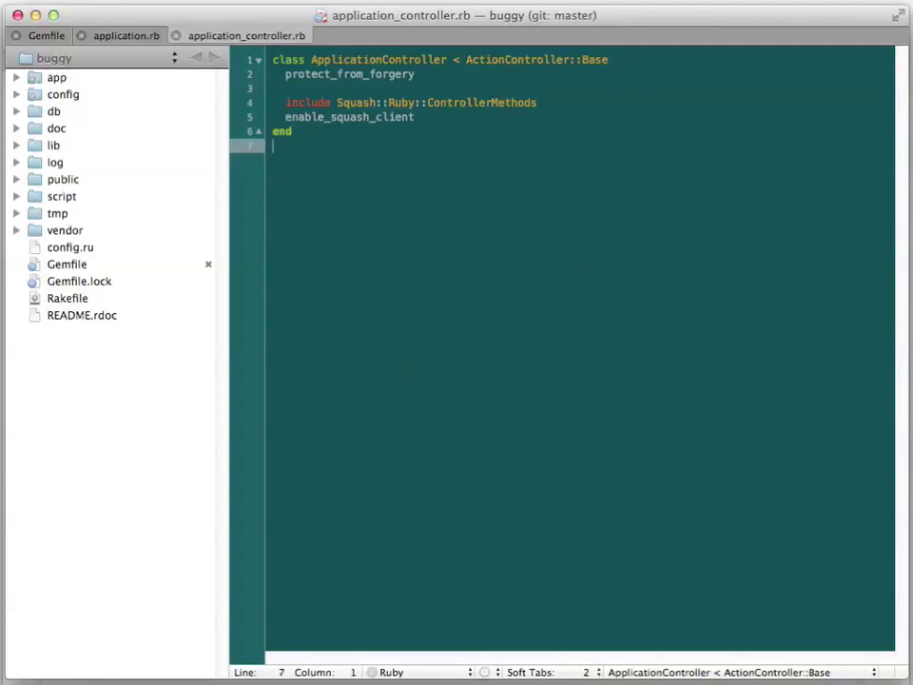
key("super+Tab")
Start the Buggy app with rails s -p 3001 and load localhost:3001/buggy
type("rails ")
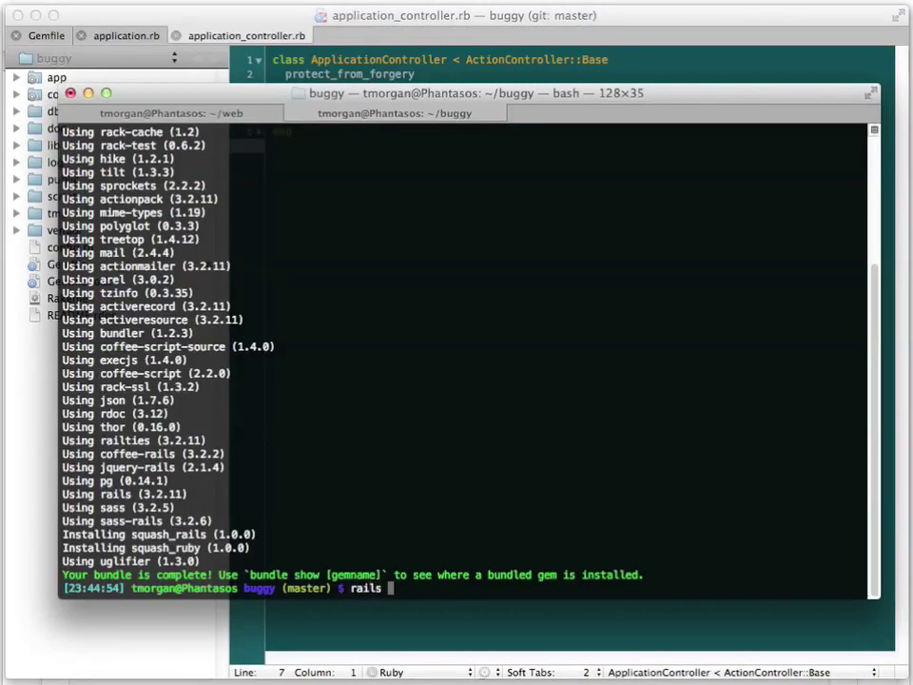
type("s -p 3001")
key("Return")
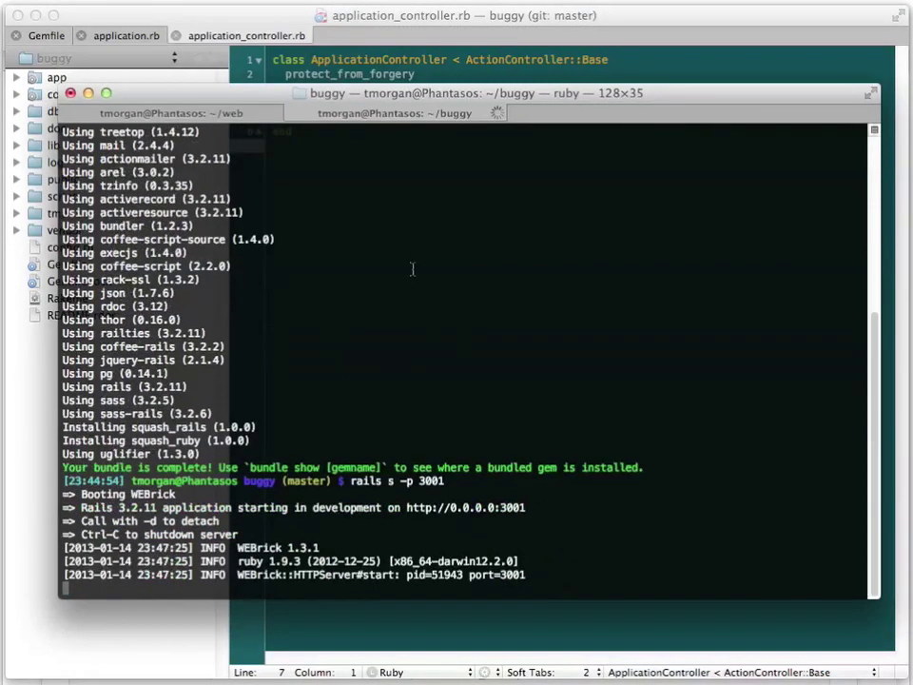
key("super+Tab")
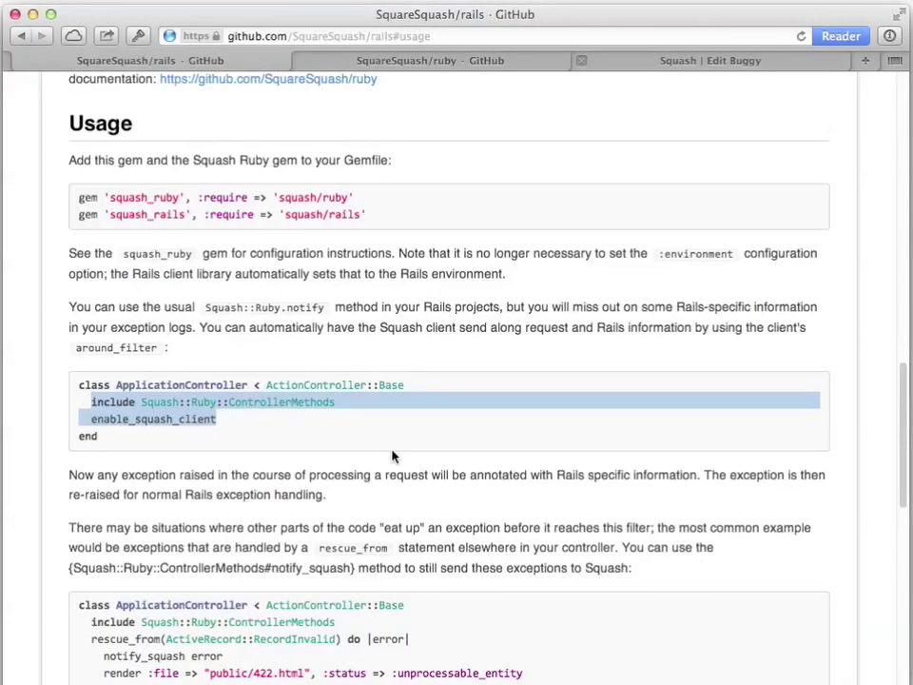
key("super+t")
type("localhost:3001/buggy")
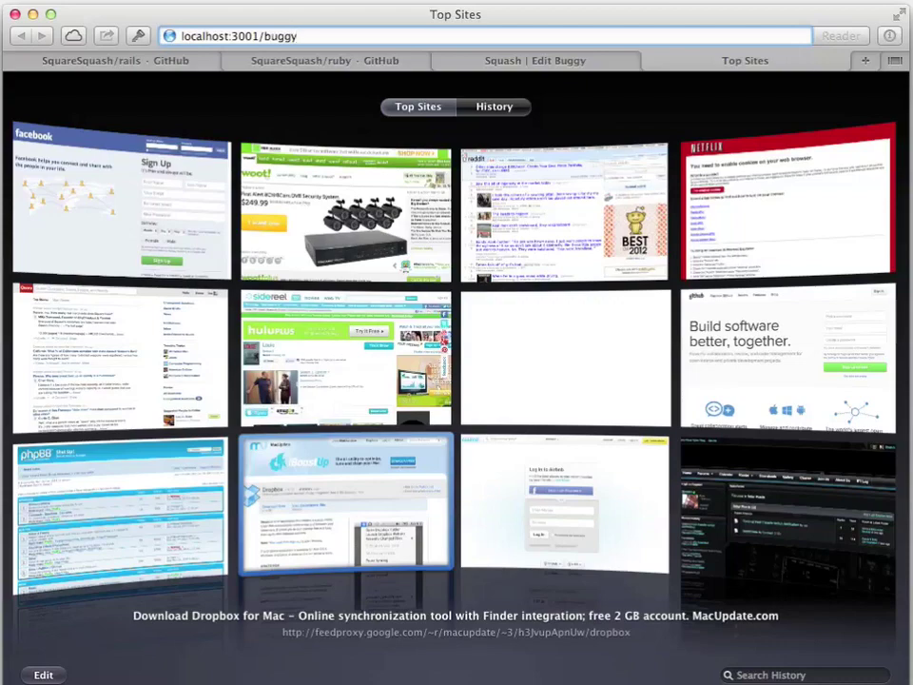
key("Return")
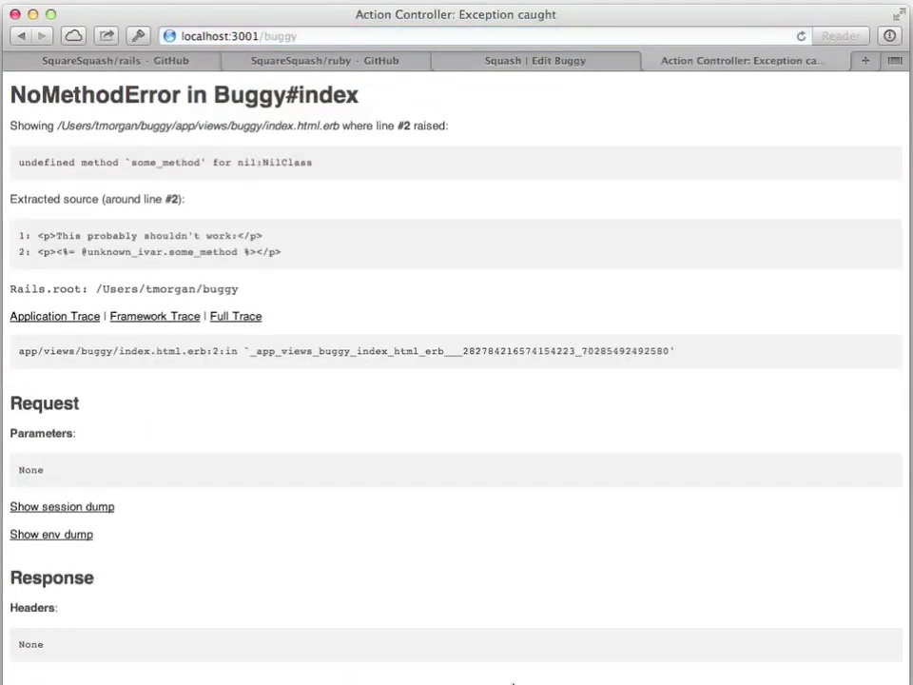
Check the Squash server log for the handled error notification
key("super+Tab")
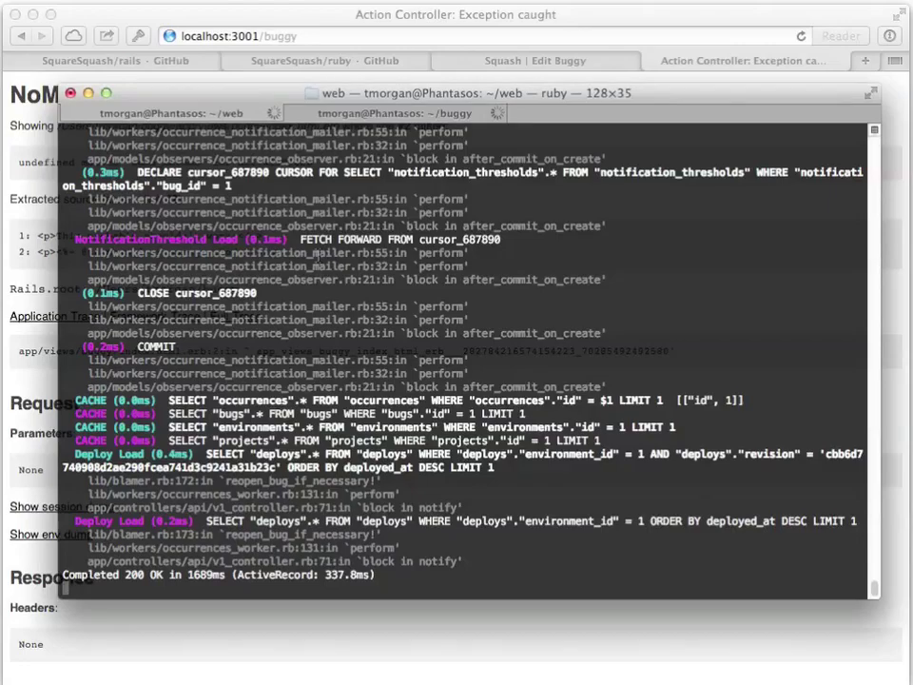
scroll(316, 253, "up", 15)
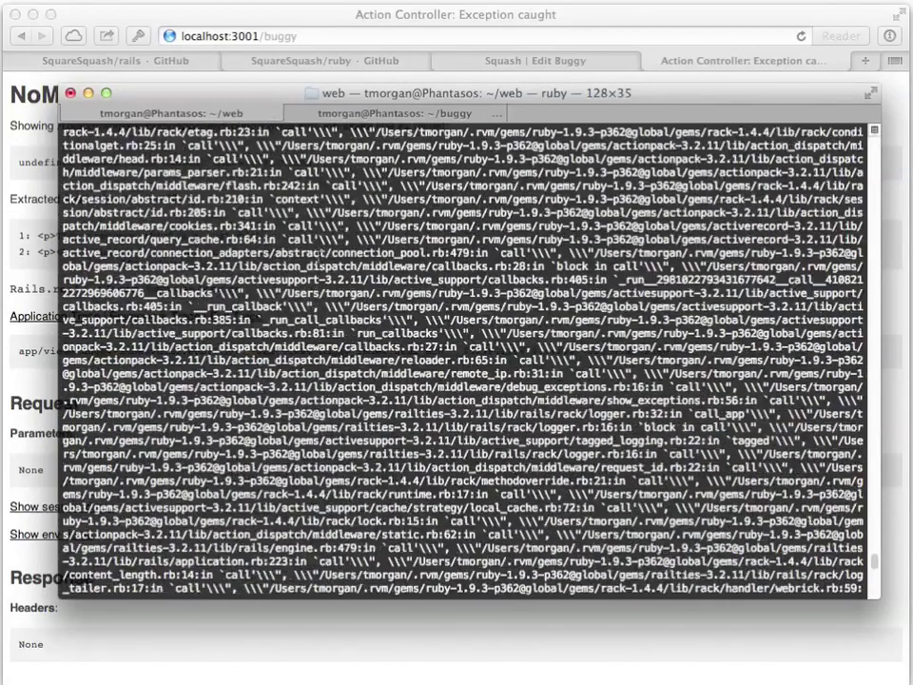
scroll(305, 295, "down", 15)
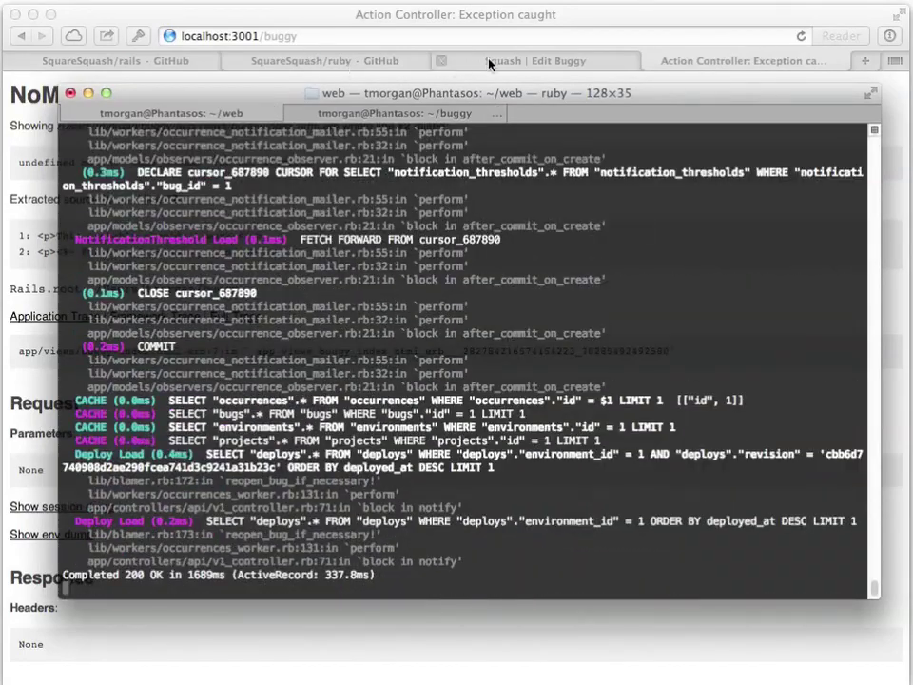
left_click(533, 60)
Go to the Buggy project overview and open the development environment's bug list
left_click(31, 139)
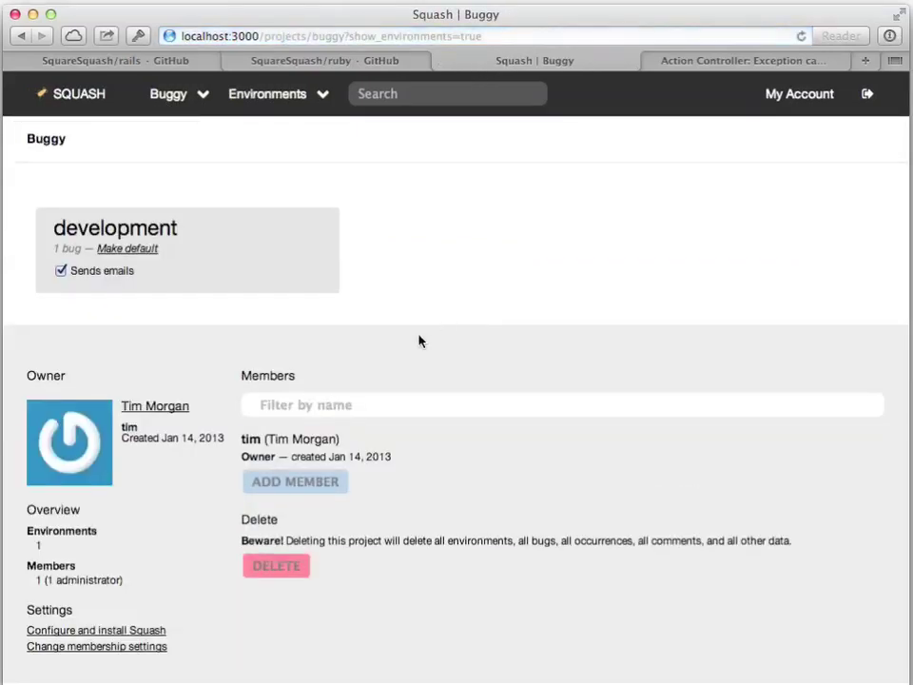
left_click(128, 239)
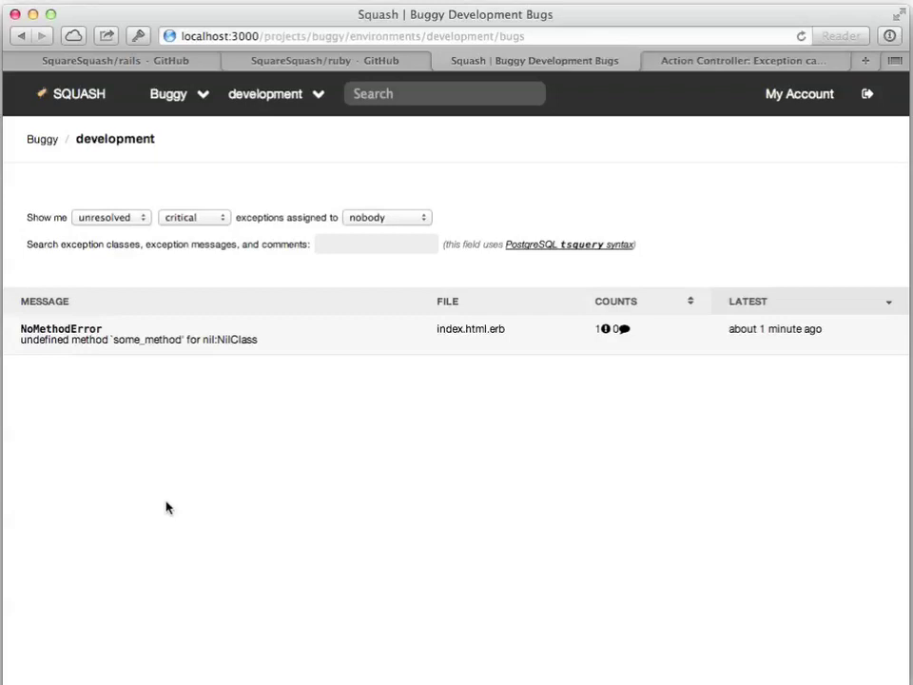
Open Bug #1 (NoMethodError), read through its history, and view the Management tab
left_click(63, 342)
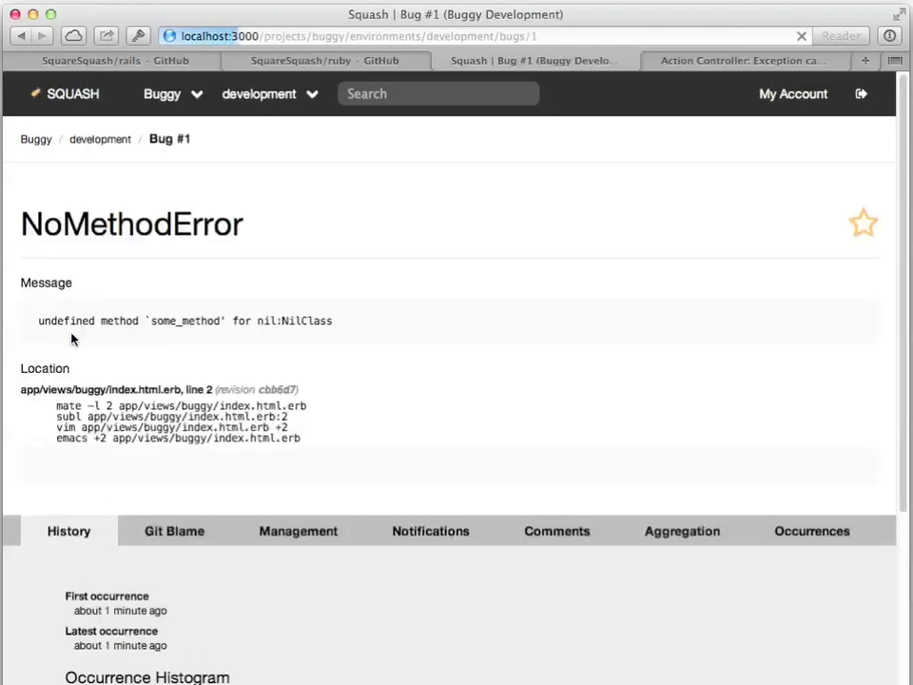
scroll(483, 332, "down", 2)
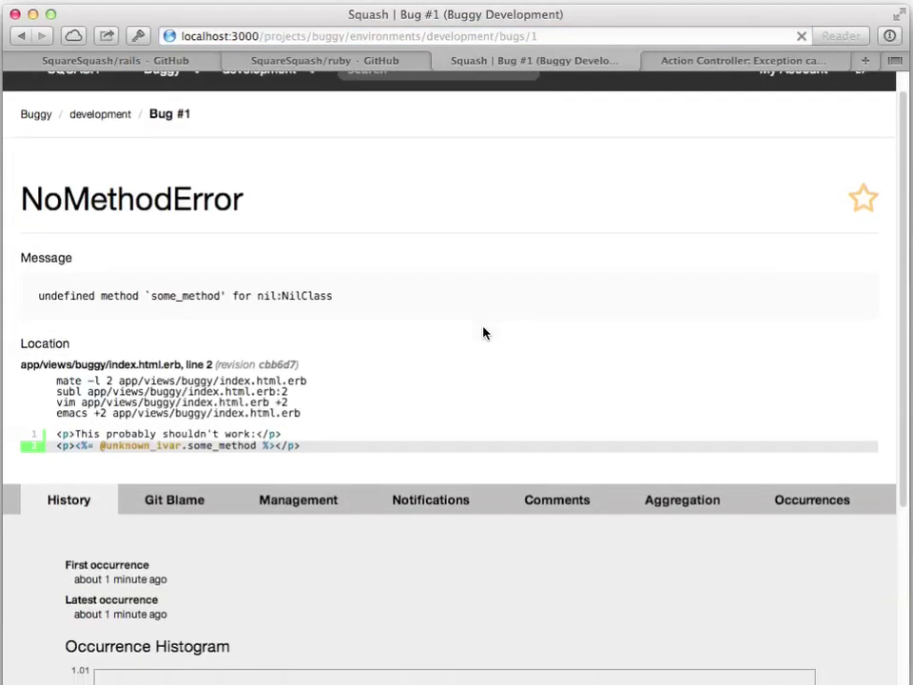
scroll(483, 332, "down", 2)
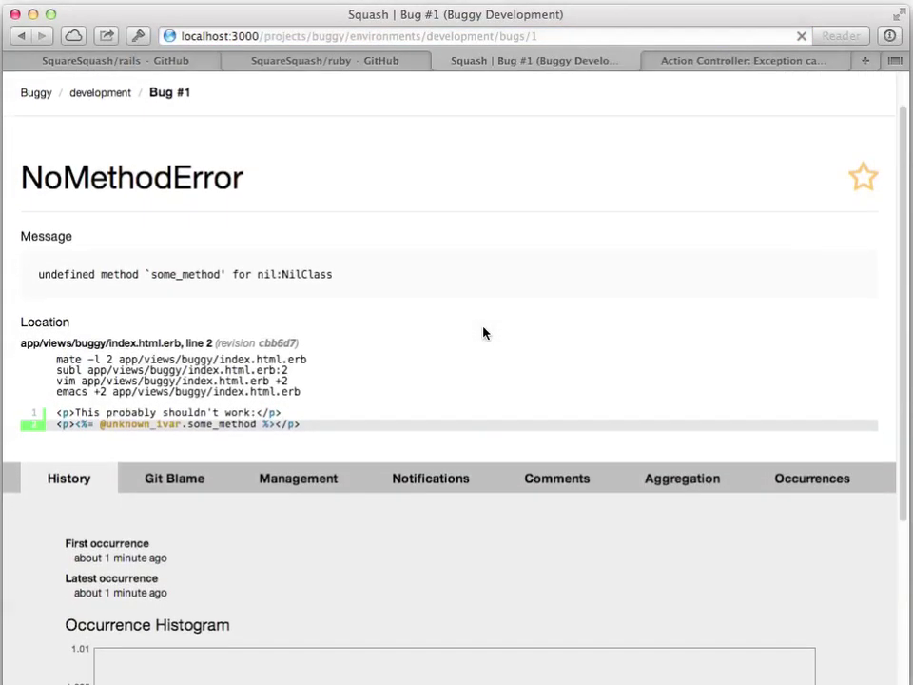
scroll(483, 332, "down", 2)
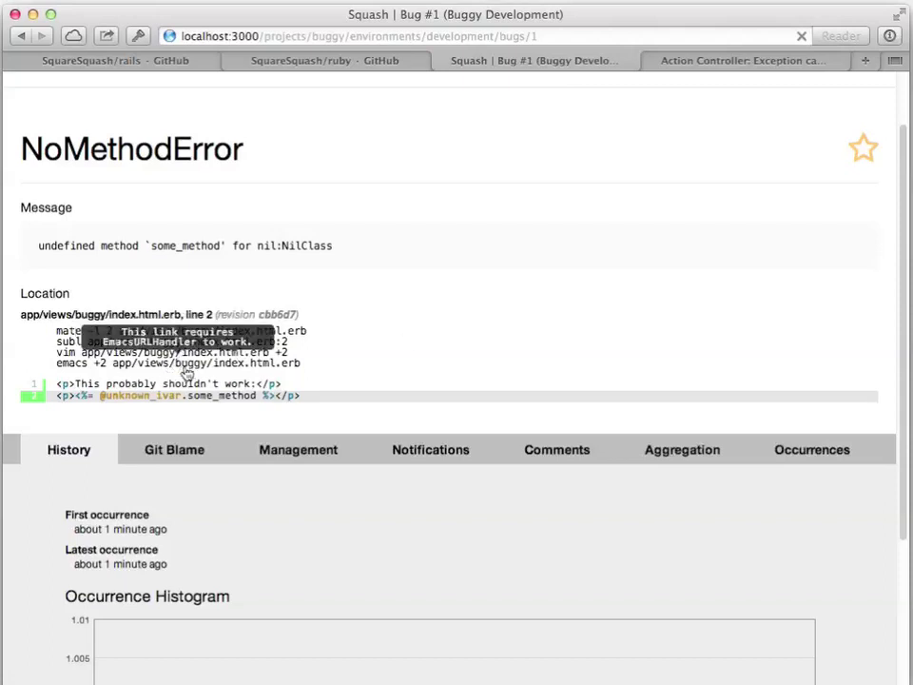
scroll(461, 316, "down", 5)
scroll(461, 316, "down", 1)
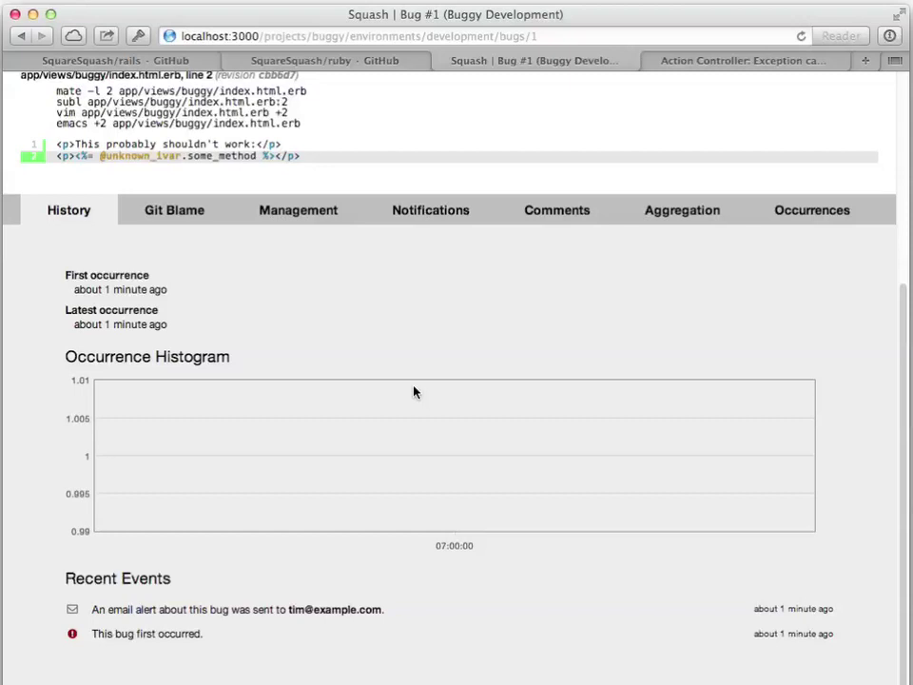
left_click(310, 218)
scroll(316, 374, "down", 2)
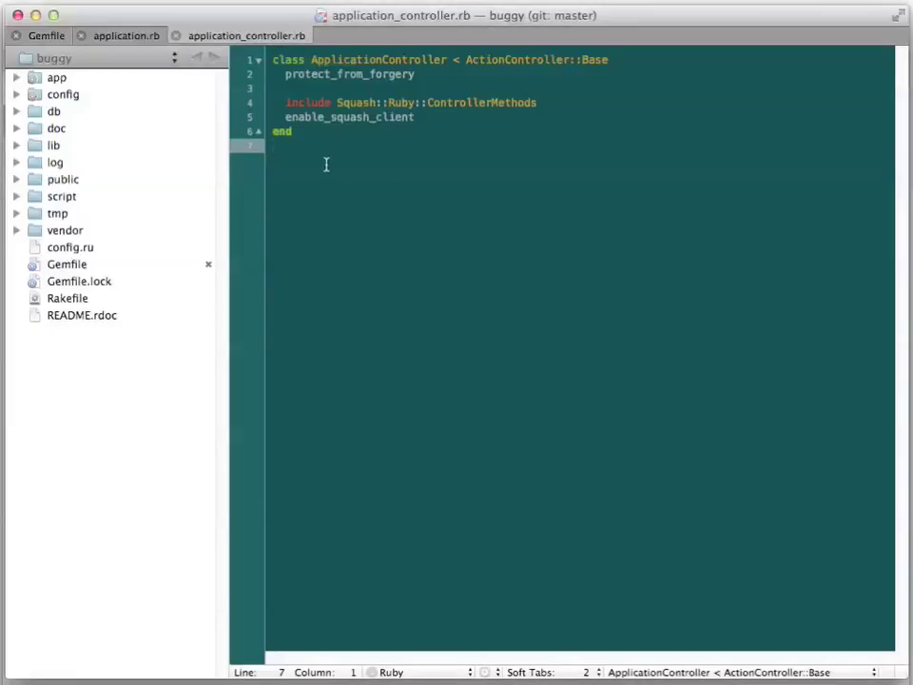
key("super+t")
type("inde")
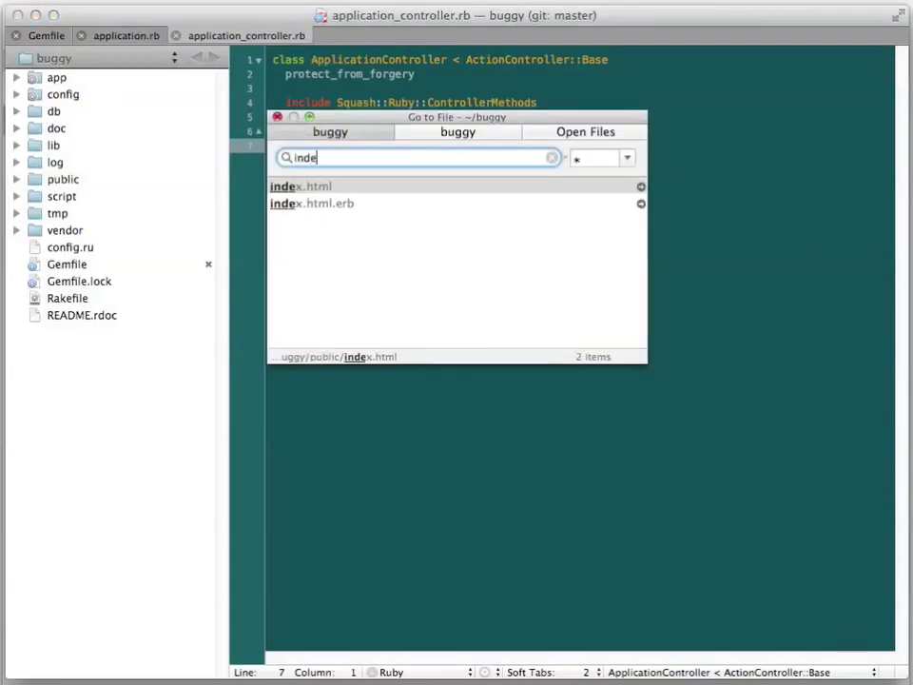
key("Down")
key("Return")
key("Right")
key("Right")
key("Right")
key("Right")
key("Left")
key("Left")
key("Left")
key("Left")
key("alt+Left")
type("try(")
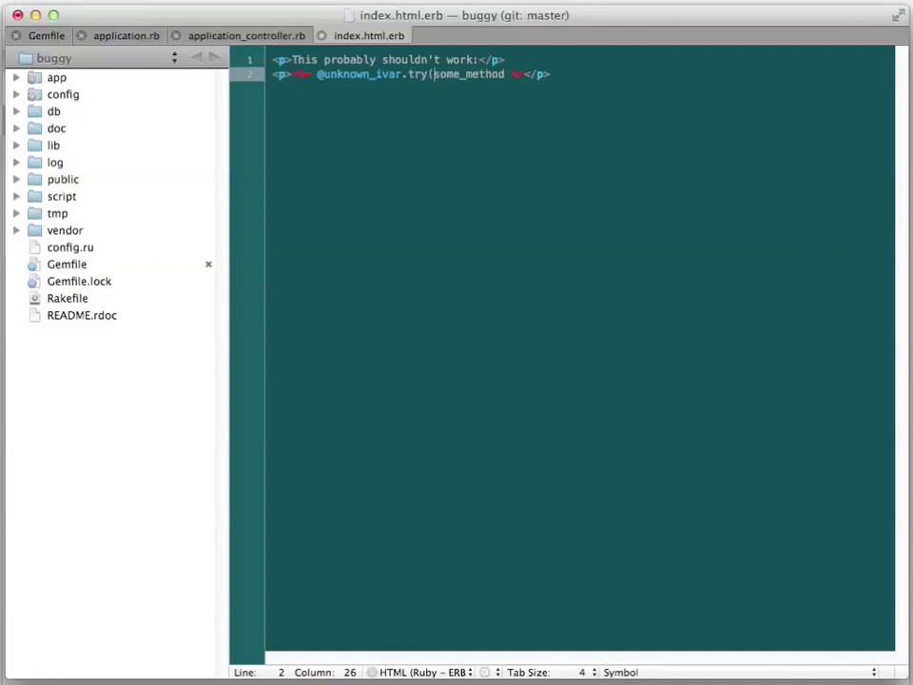
type(":")
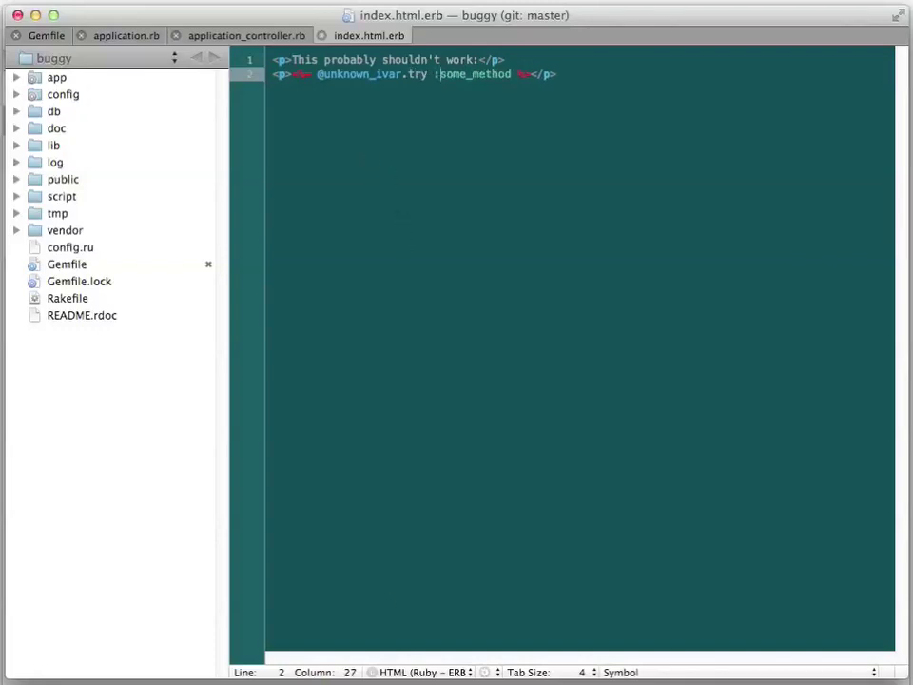
In Terminal, stage app/views, commit it as "nil fix", and check git log
key("super+Tab")
type("git status")
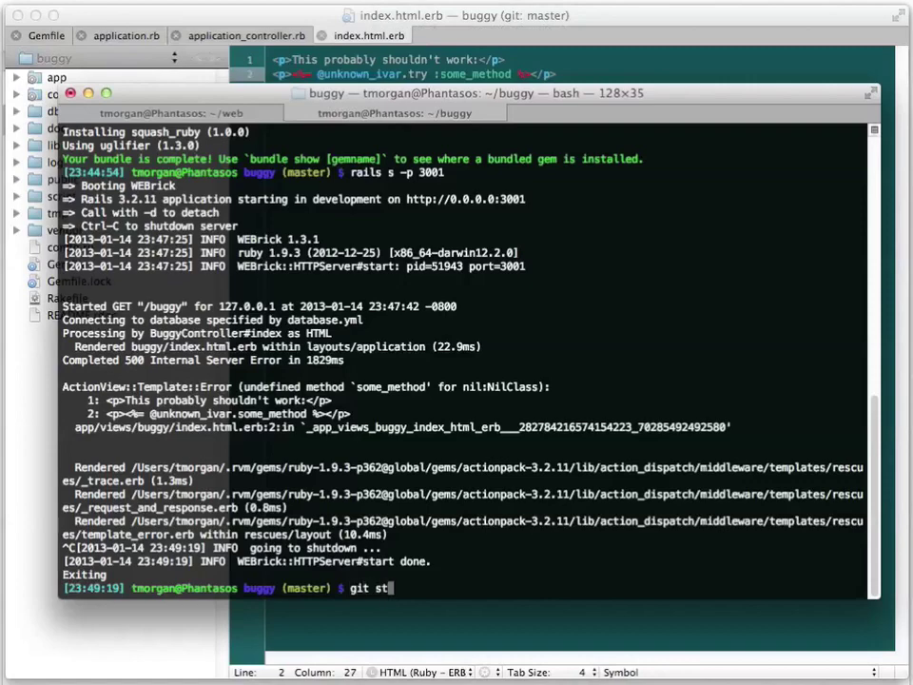
key("Return")
type("git add a")
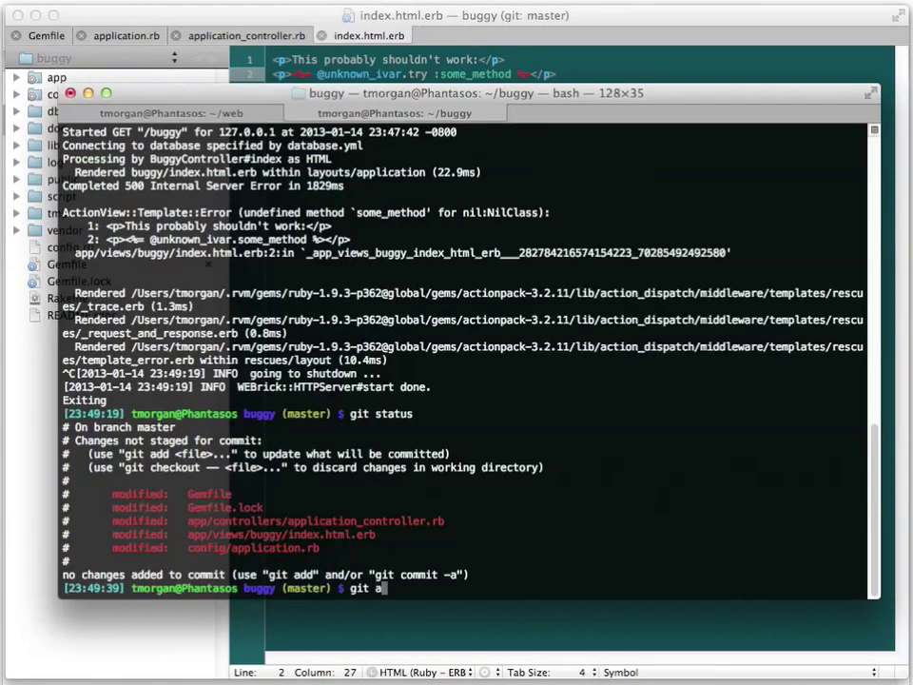
type("pp/views")
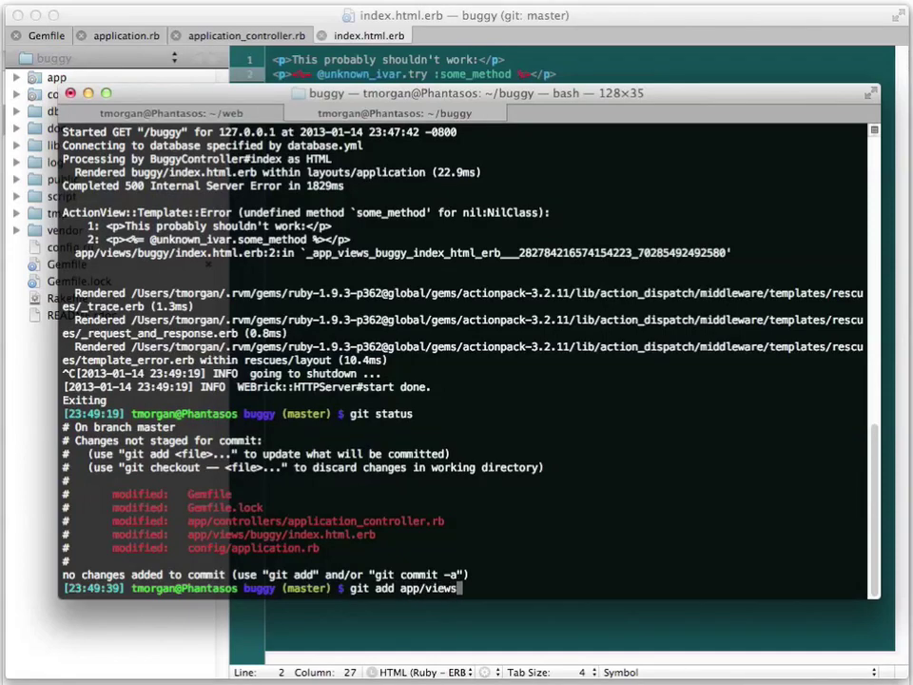
key("Return")
type("git commit -m \"")
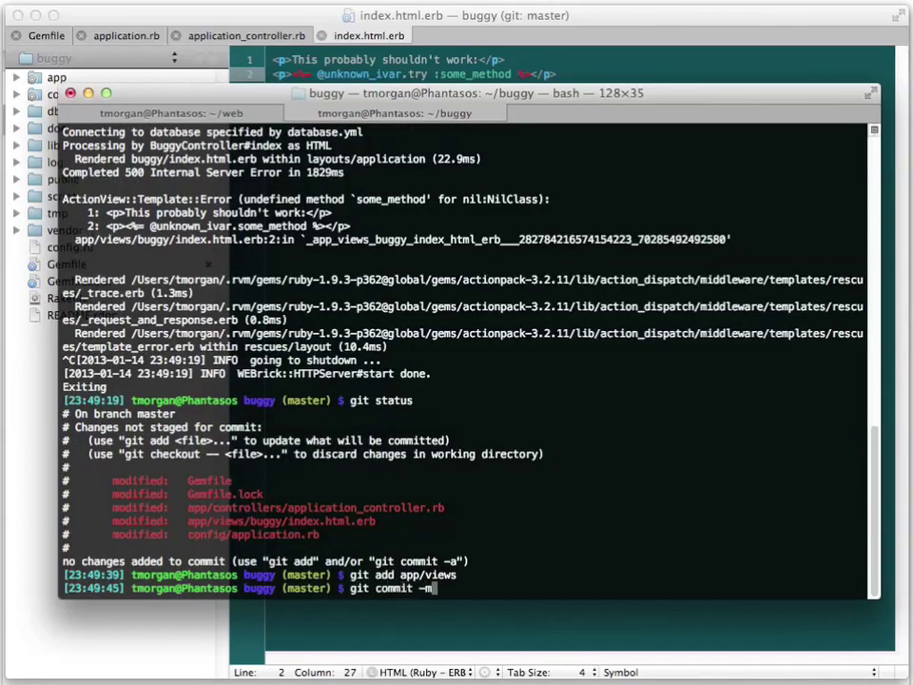
type("nil fix\"")
key("Return")
type("git l")
type("og")
key("Return")
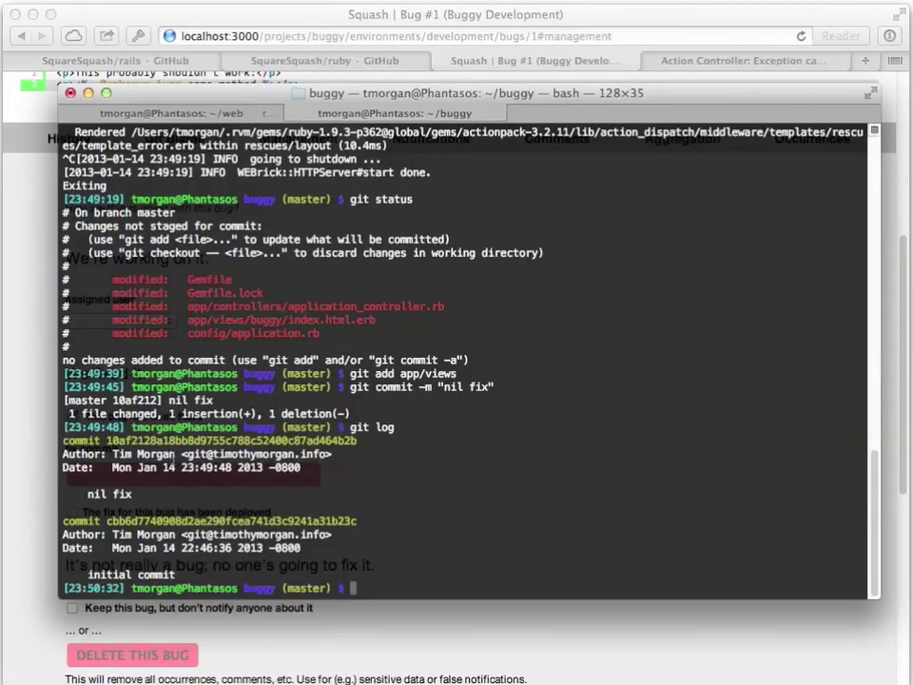
Mark bug #1 as fixed with fix commit 10af2128… from git log, and save it
double_click(181, 440)
left_click(56, 458)
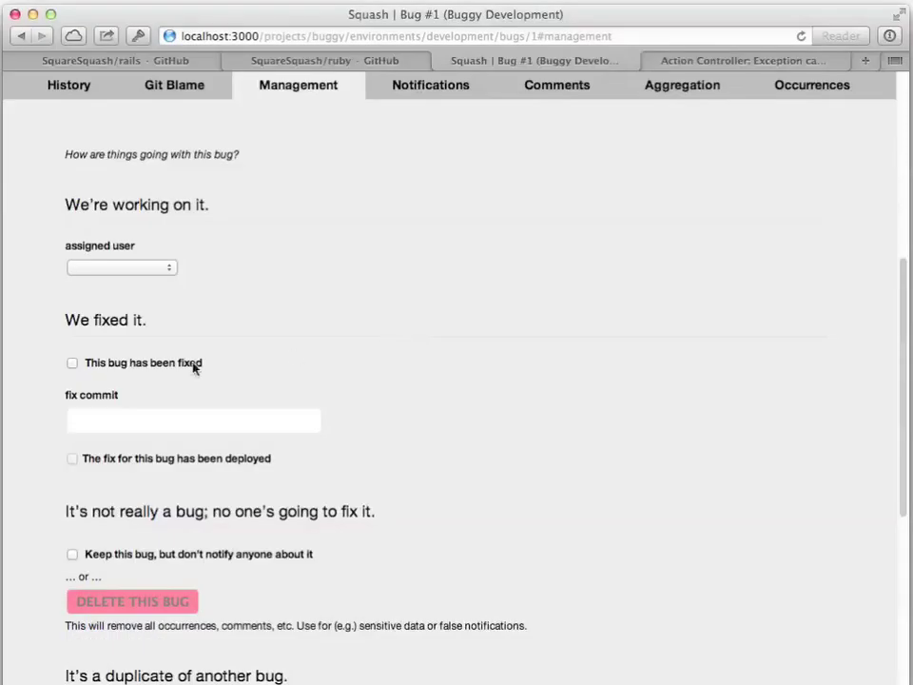
left_click(123, 369)
left_click(233, 420)
type("bb8d9755c788c52400c87ad464b2b")
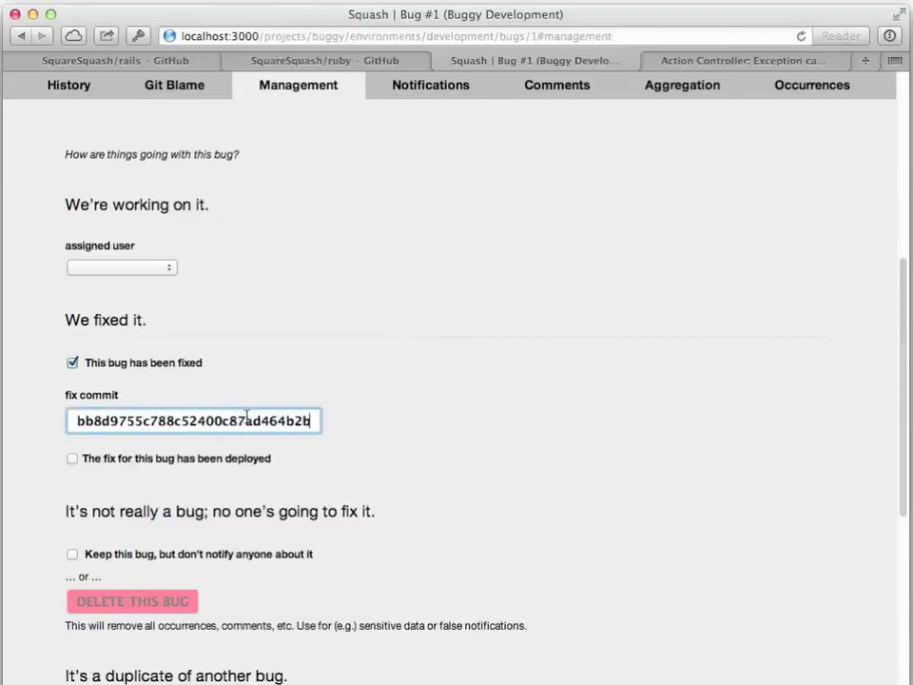
scroll(424, 433, "down", 10)
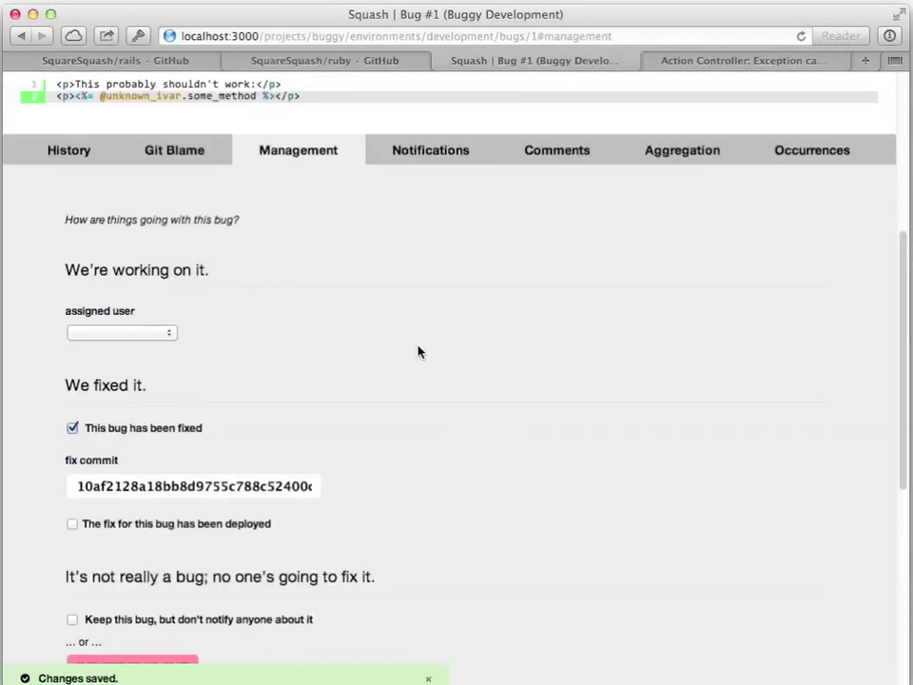
scroll(419, 352, "down", 2)
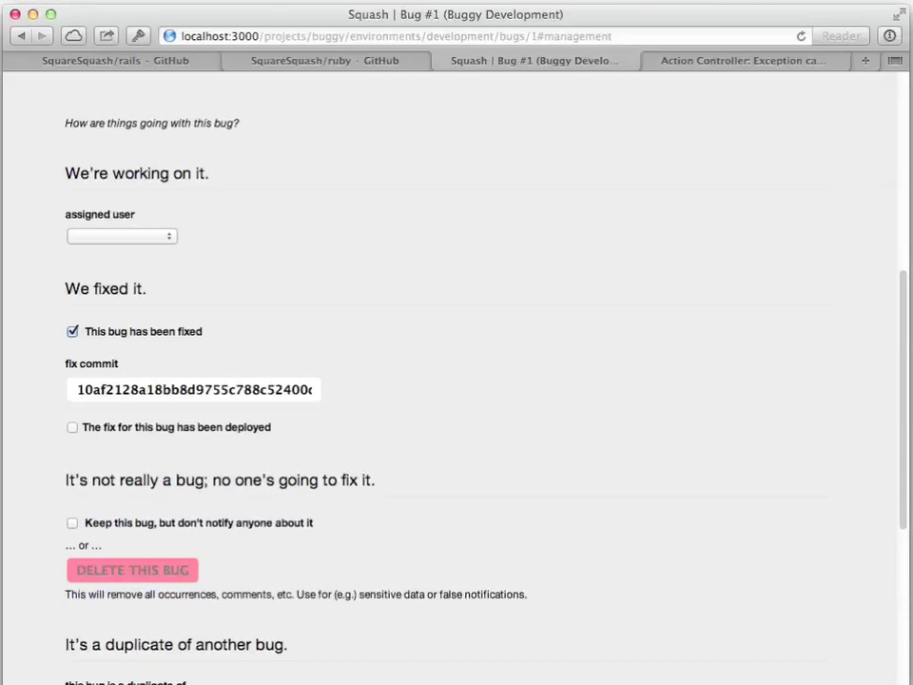
scroll(496, 322, "up", 5)
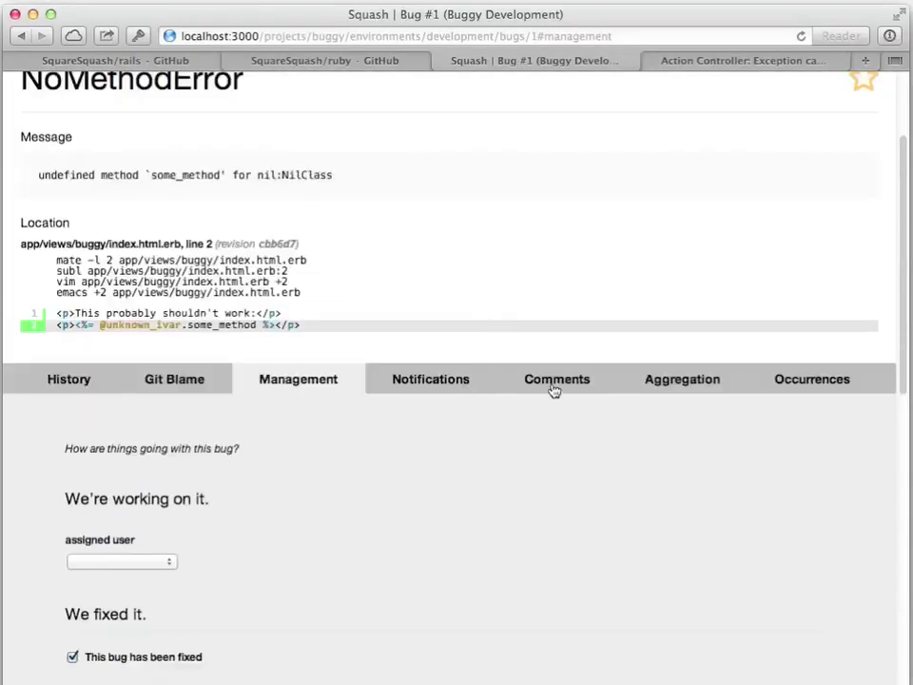
Leave bug #1 unassigned
scroll(280, 446, "down", 1)
left_click(164, 493)
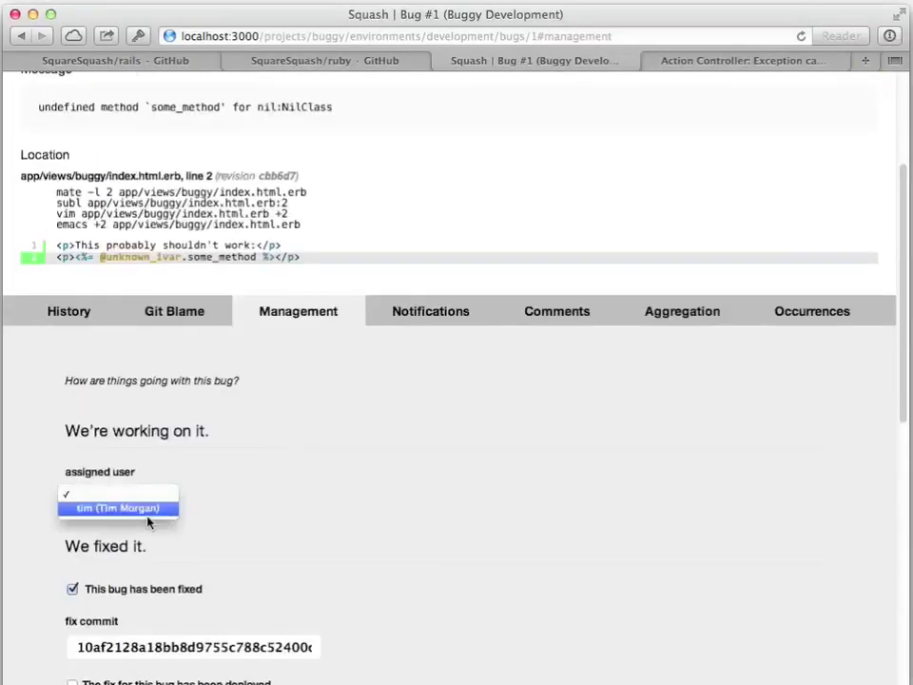
left_click(285, 474)
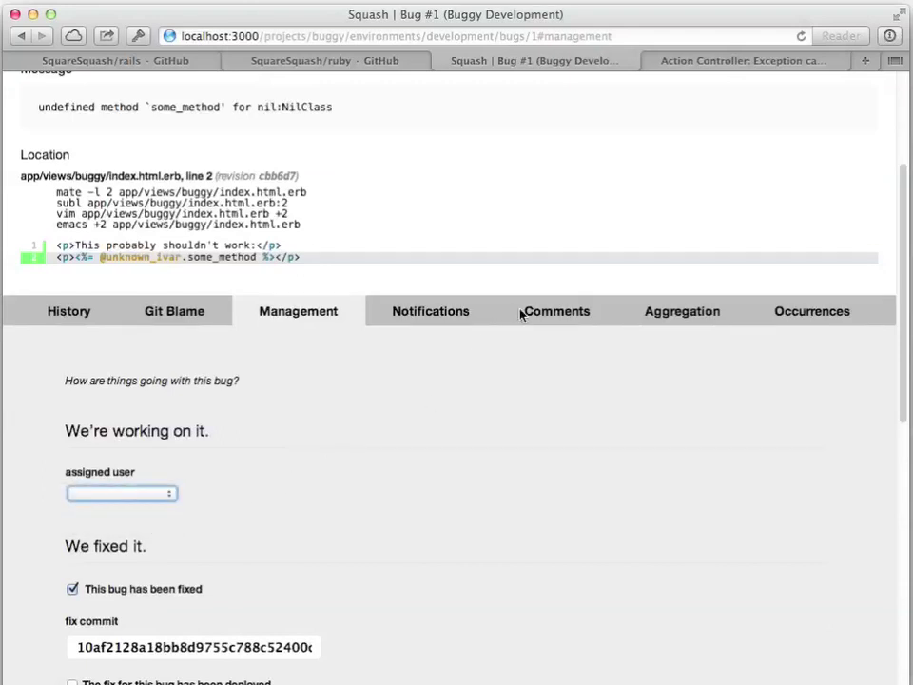
Post the comment 'Simple fix!' on the bug, then show its occurrences list
left_click(547, 314)
left_click(265, 565)
type("Simple fix!")
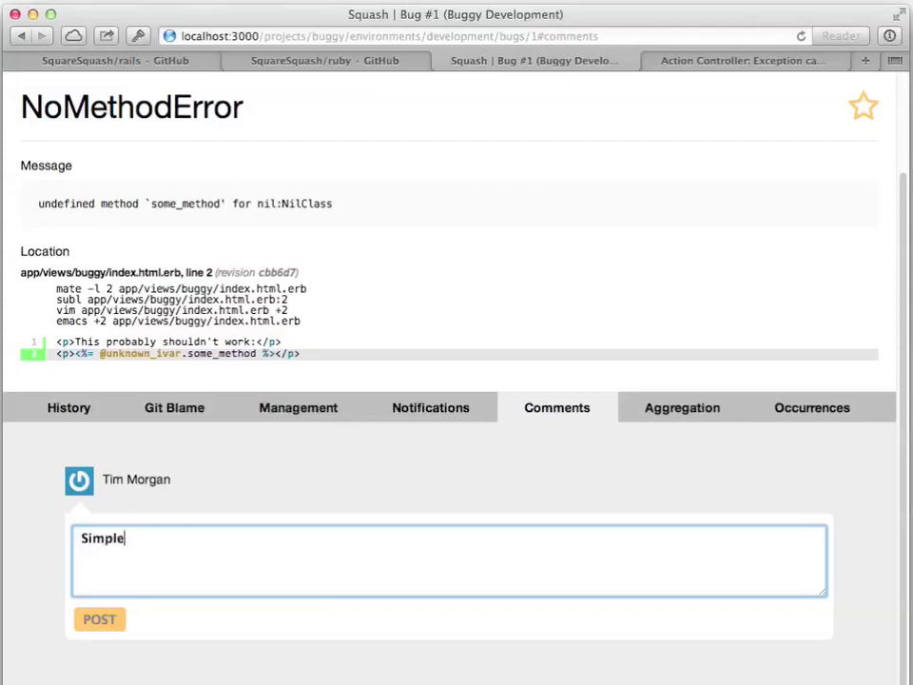
left_click(101, 623)
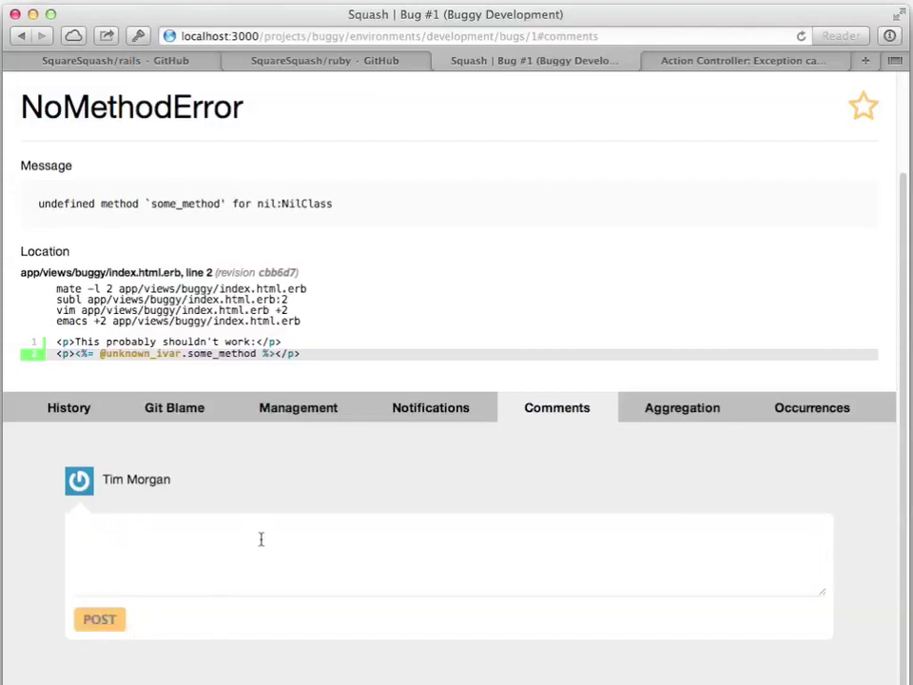
scroll(268, 526, "down", 2)
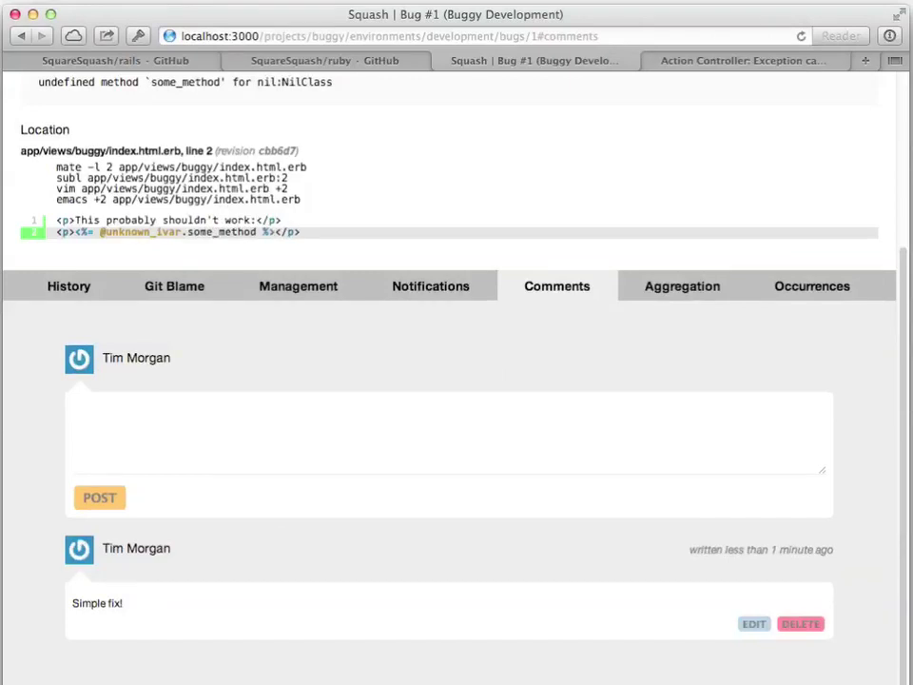
left_click(801, 291)
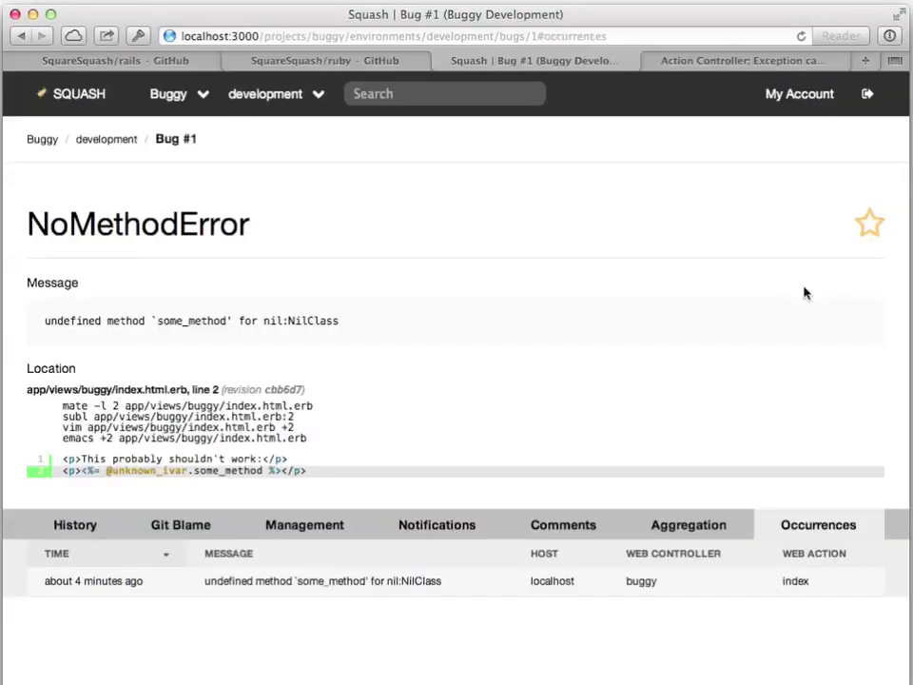
Open occurrence #1 and review its backtrace, Rails, request, process and browser details
left_click(316, 582)
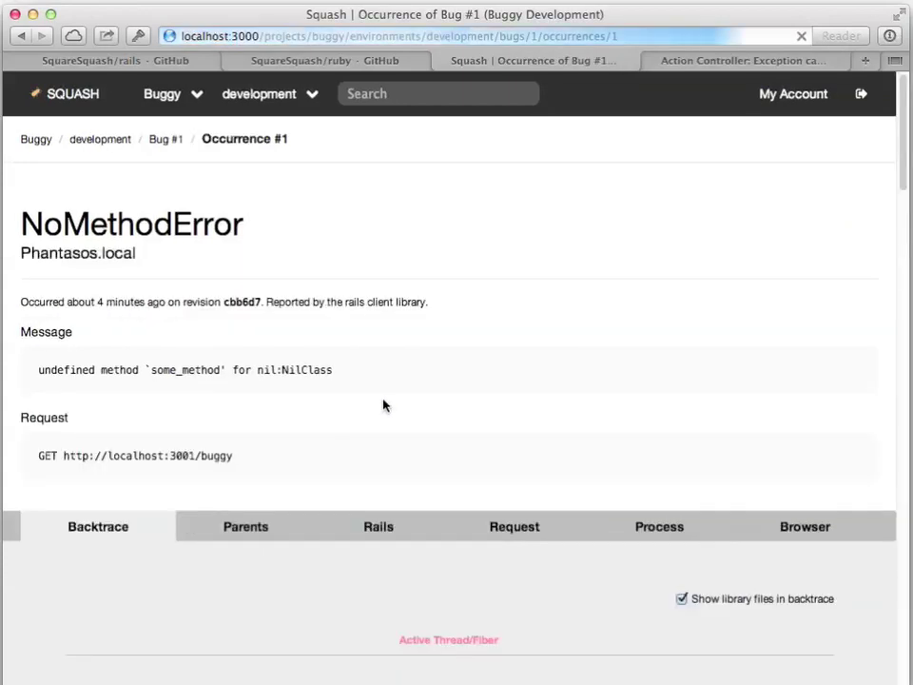
scroll(470, 339, "down", 2)
scroll(470, 340, "down", 8)
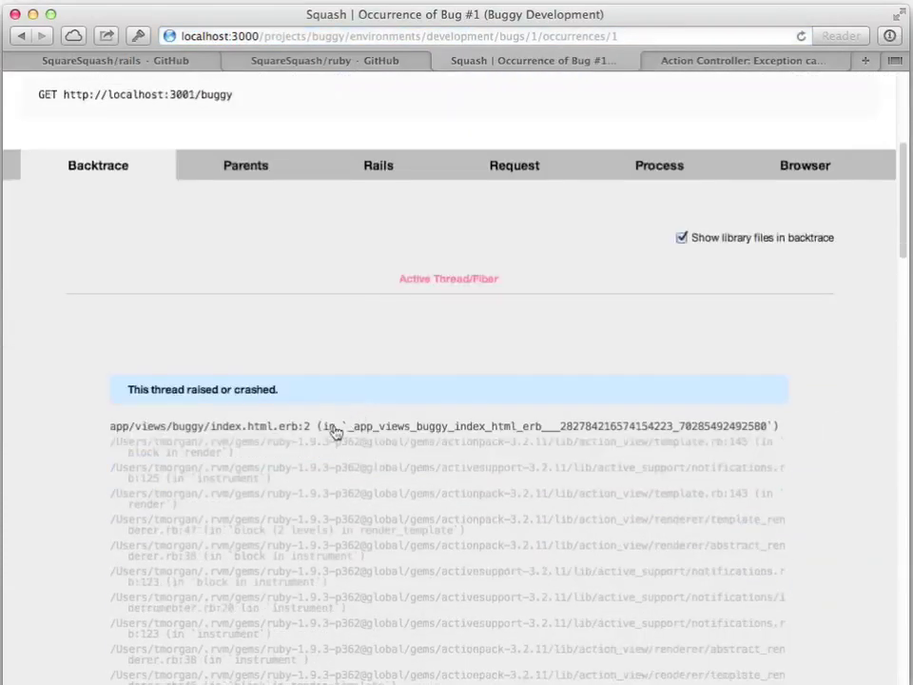
left_click(334, 428)
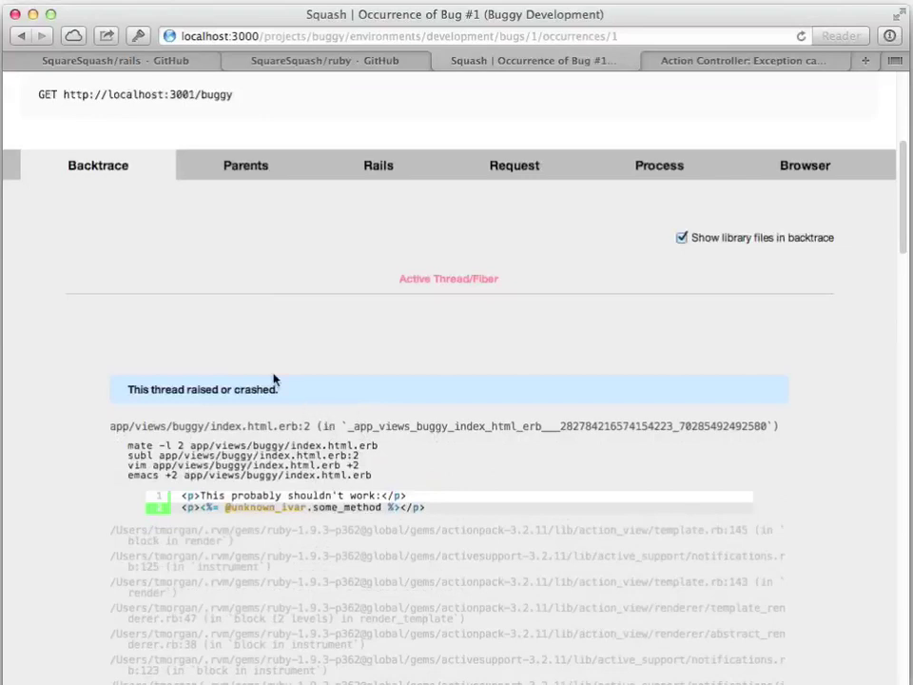
left_click(375, 172)
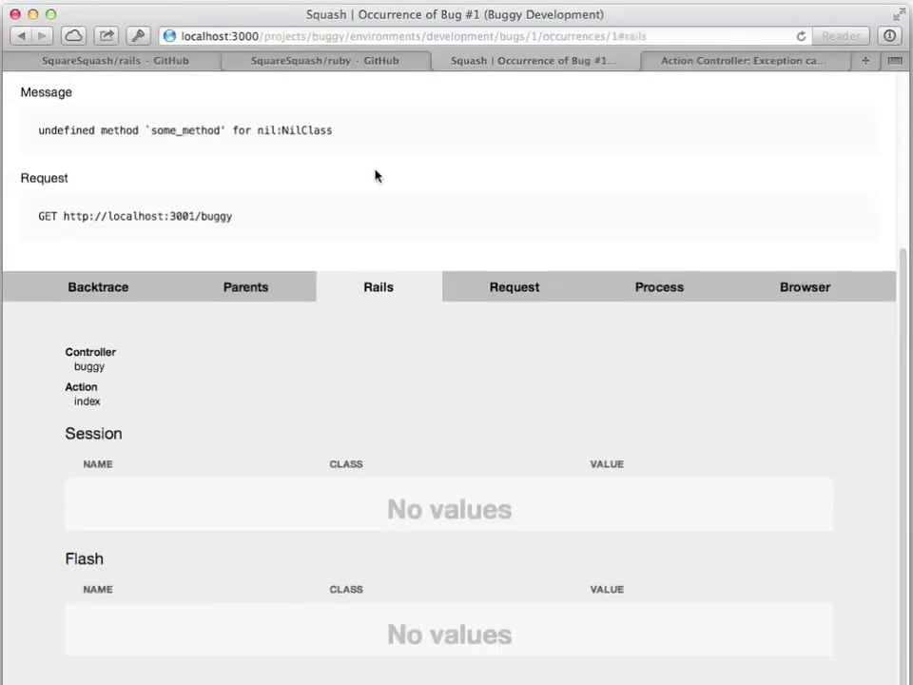
left_click(505, 296)
scroll(626, 286, "down", 1)
left_click(653, 248)
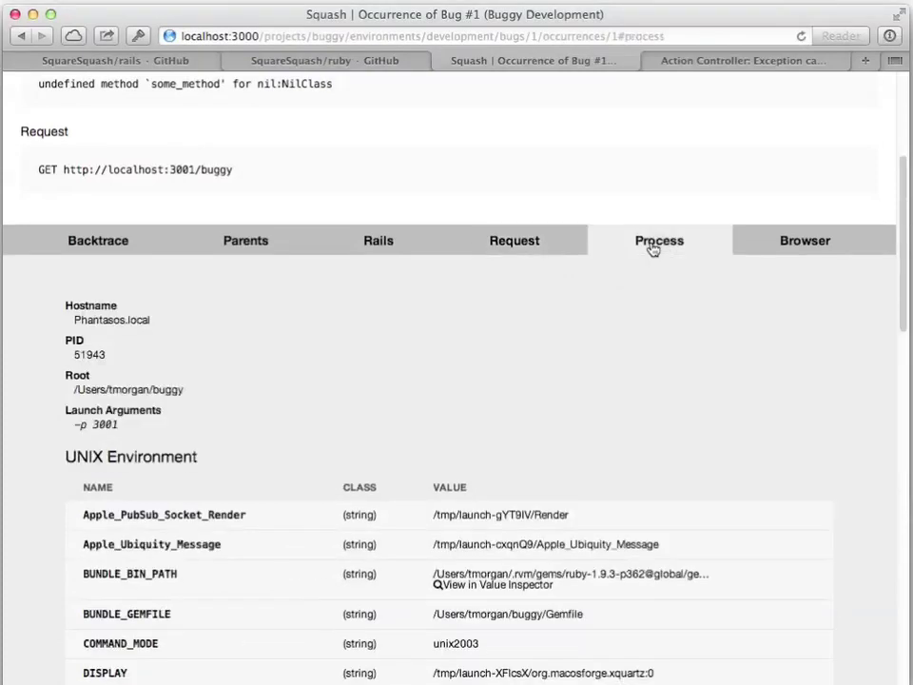
left_click(820, 252)
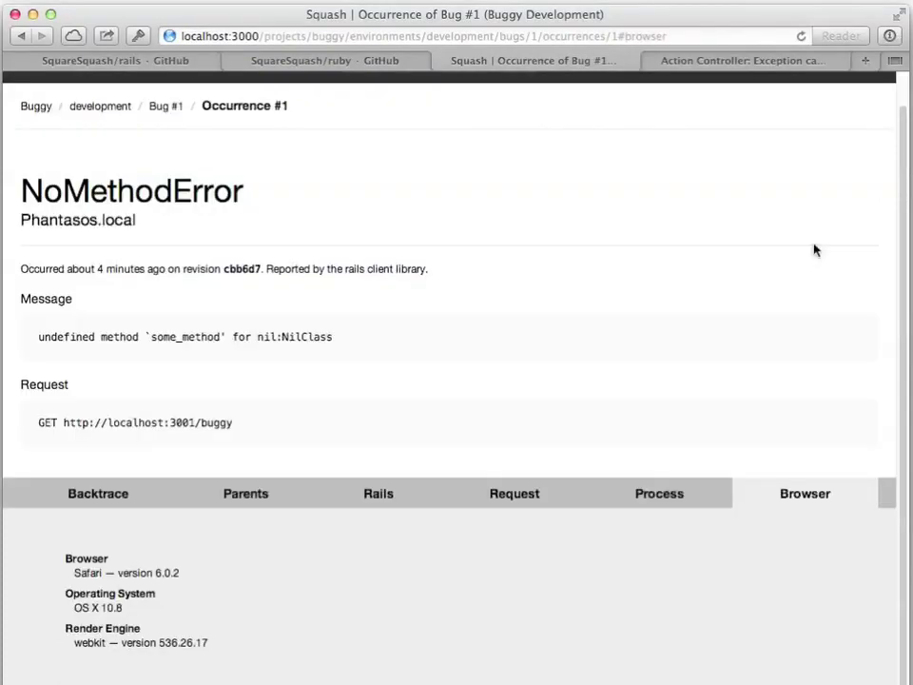
View the parent ActionView::Template::Error's template variable in the Value Inspector
left_click(248, 496)
left_click(74, 592)
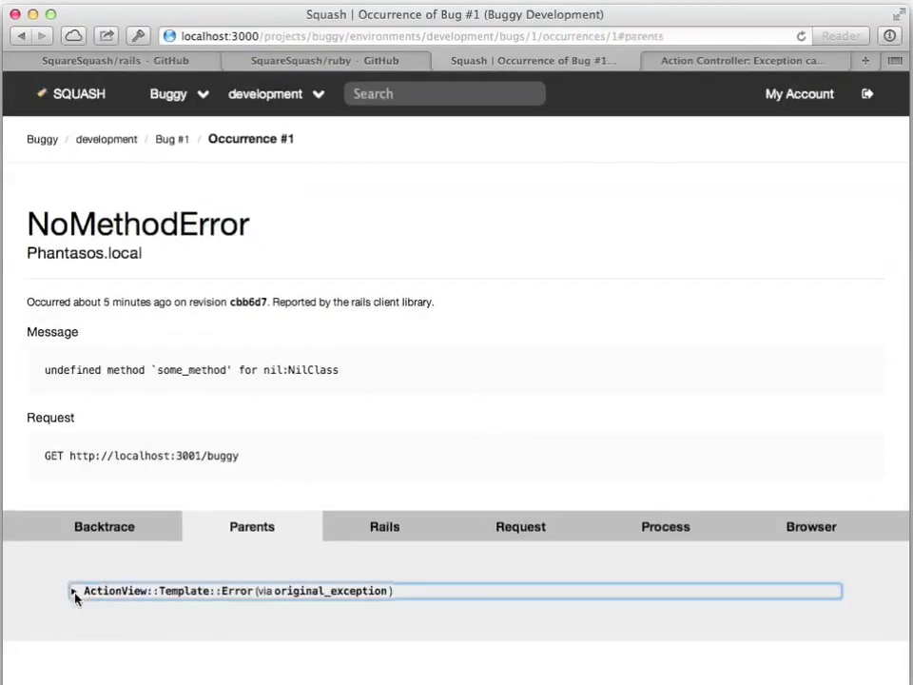
scroll(110, 581, "down", 5)
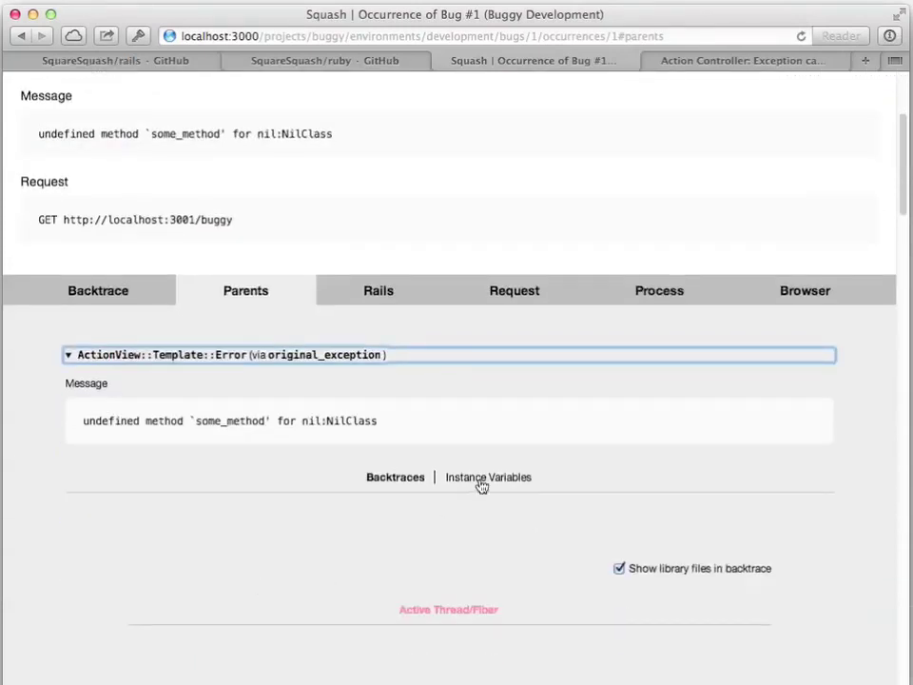
scroll(428, 498, "down", 4)
left_click(484, 305)
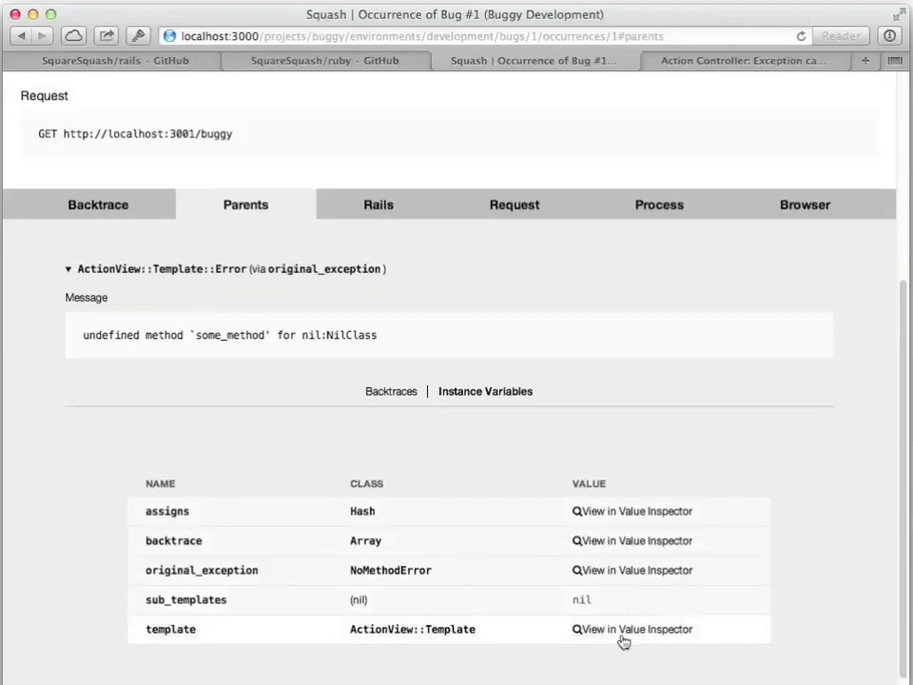
left_click(622, 631)
left_click(198, 304)
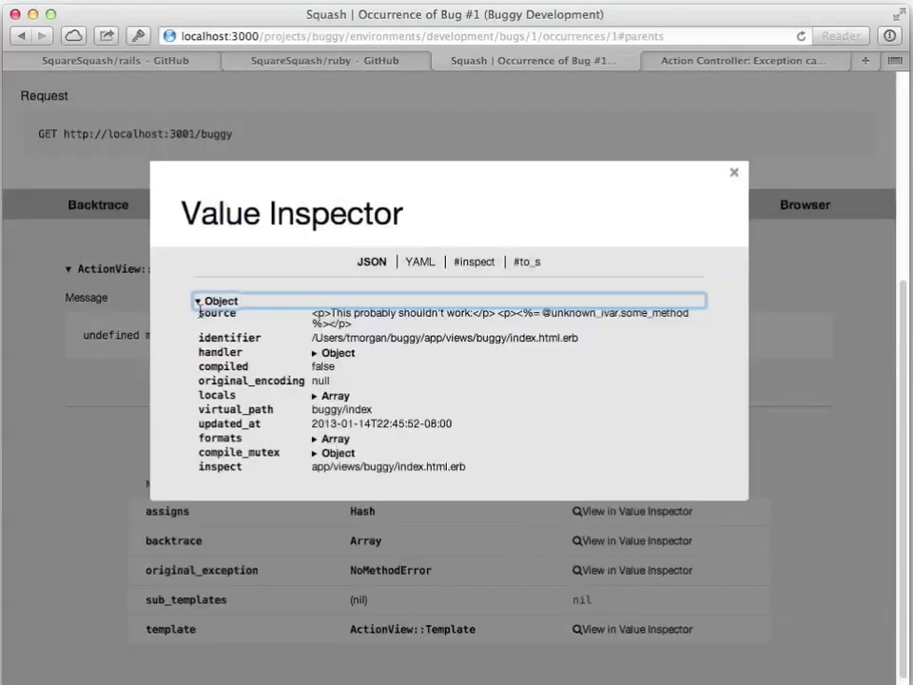